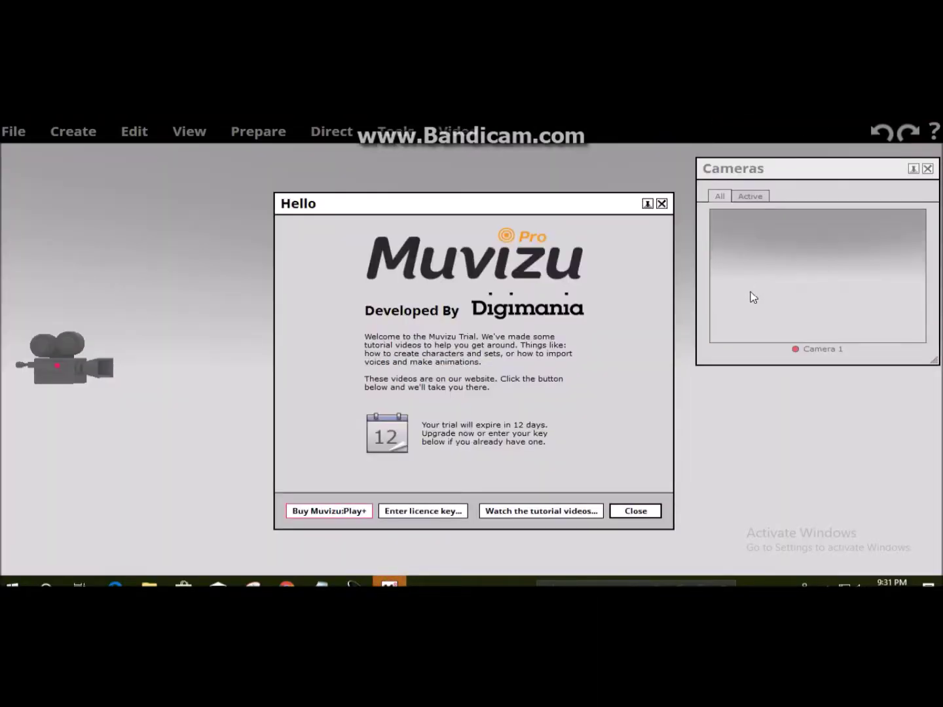
Start a new scene from the fire-station template and bring up the Create menu.
left_click(635, 511)
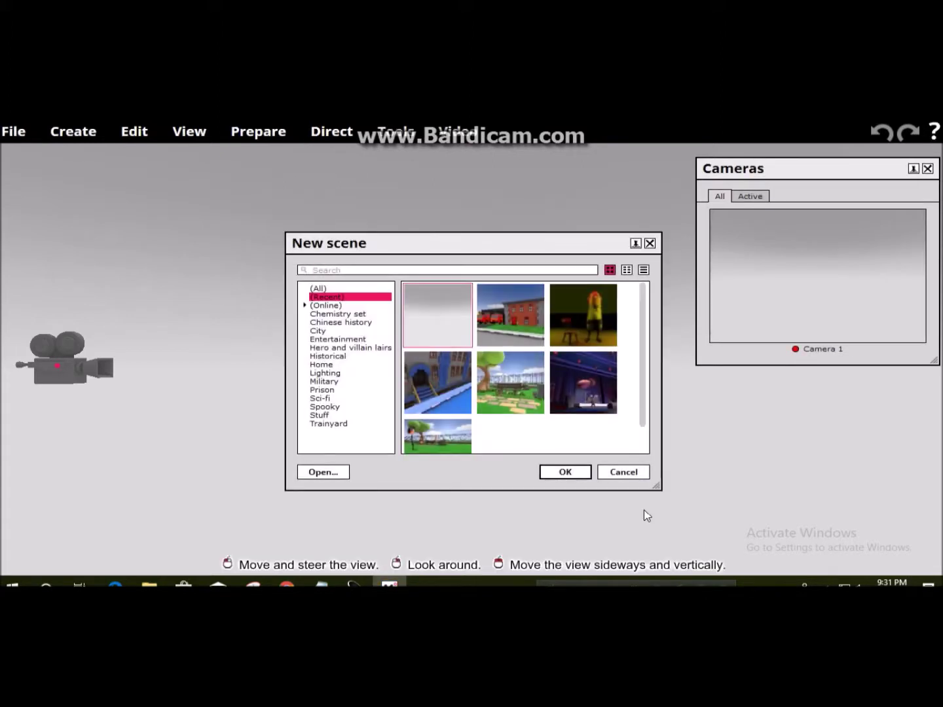
left_click(510, 320)
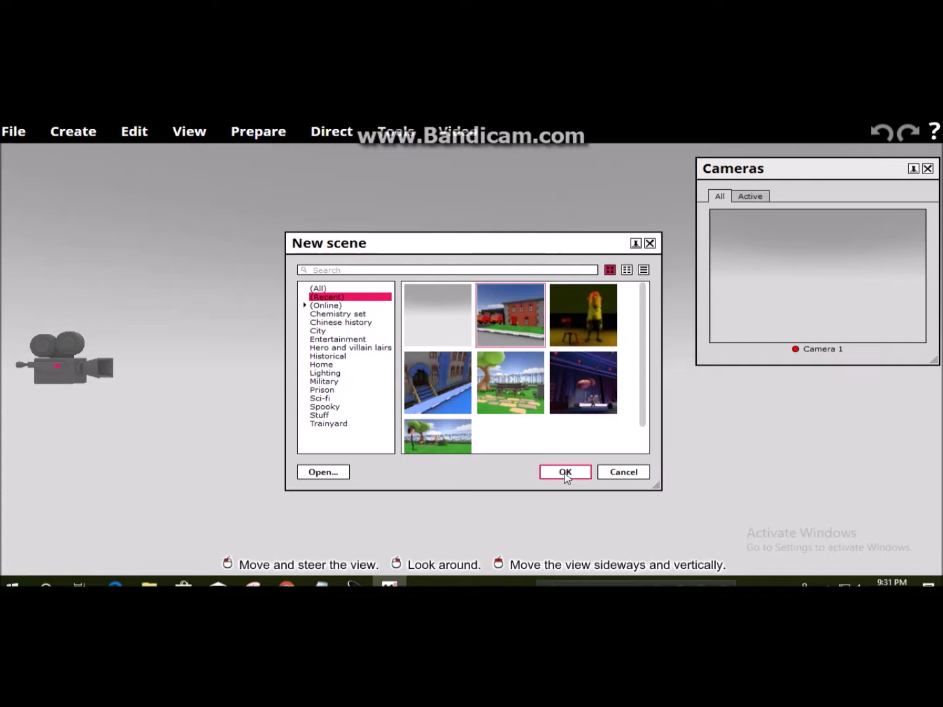
left_click(565, 474)
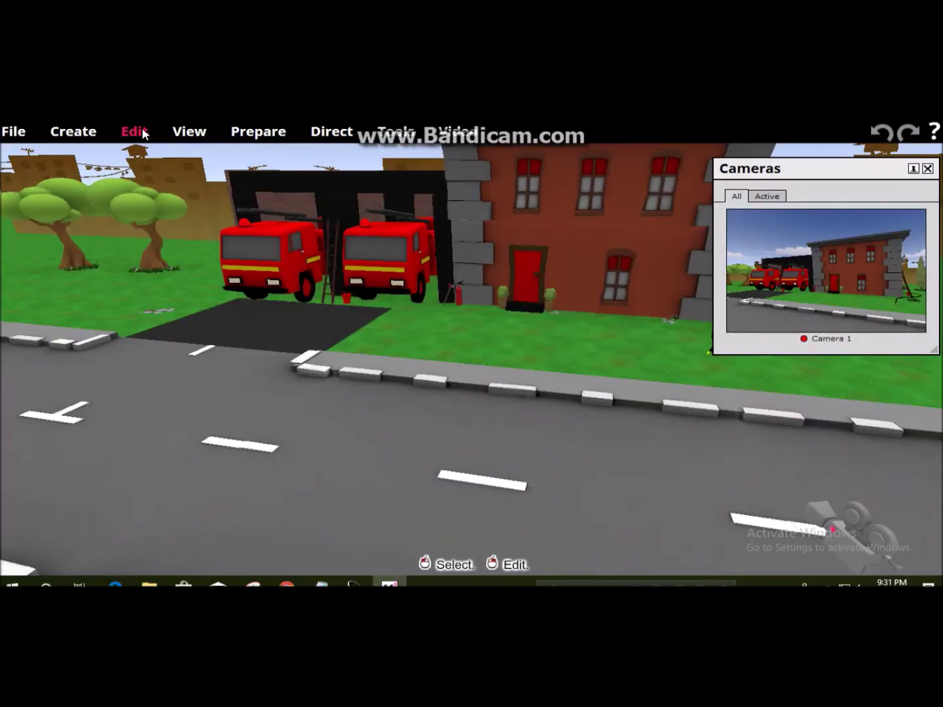
left_click(65, 131)
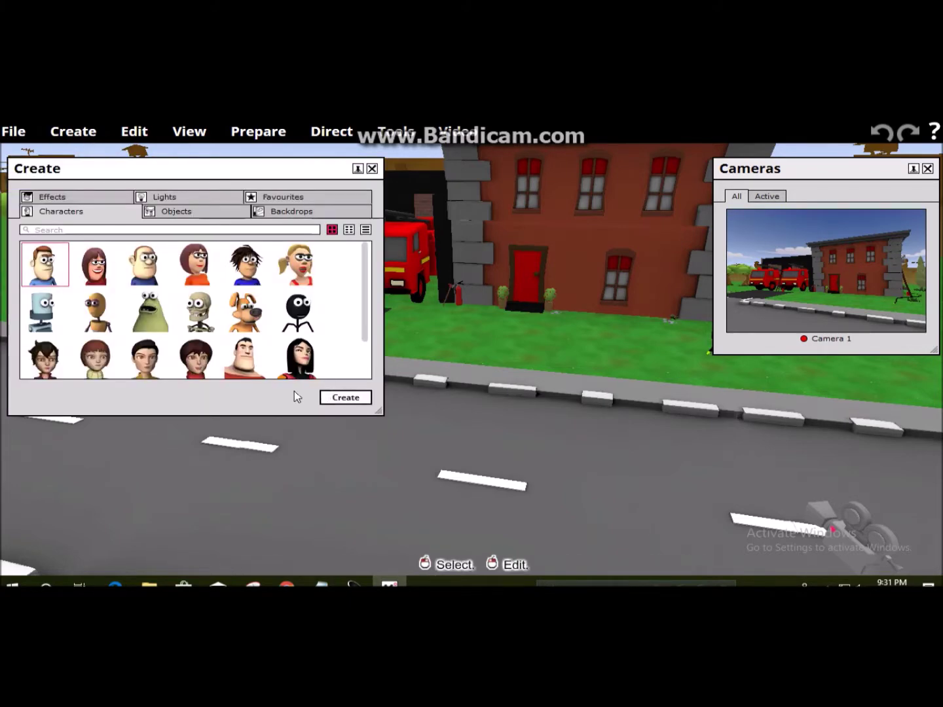
Add the Asian man character from the character library.
left_click(144, 358)
left_click(345, 397)
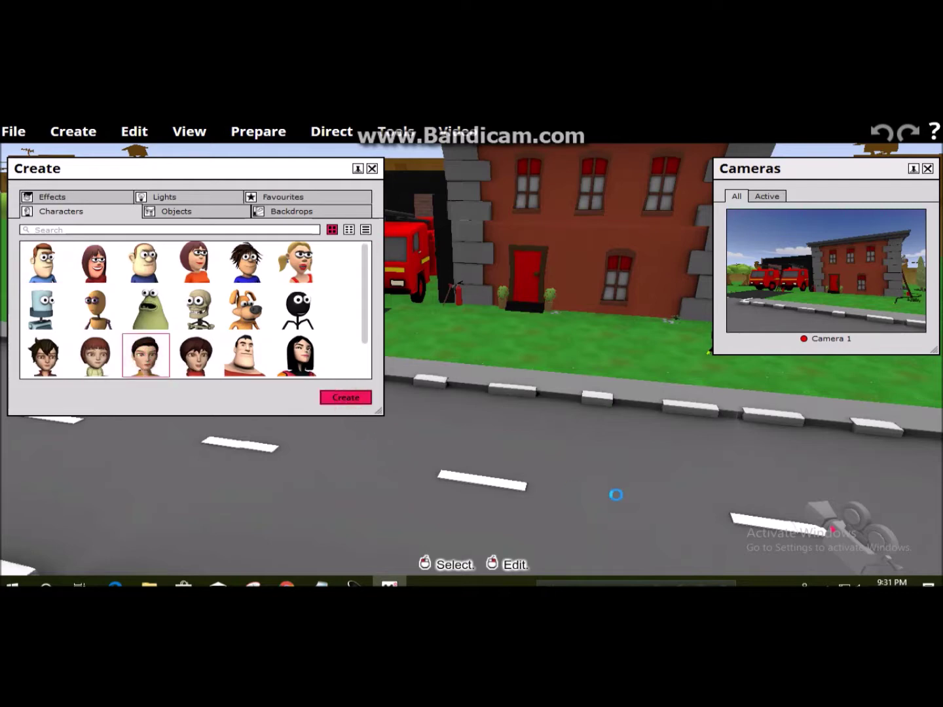
left_click(372, 169)
Place the man on the dark driveway beside the two fire trucks.
left_click_drag(478, 367, 331, 197)
key("Down")
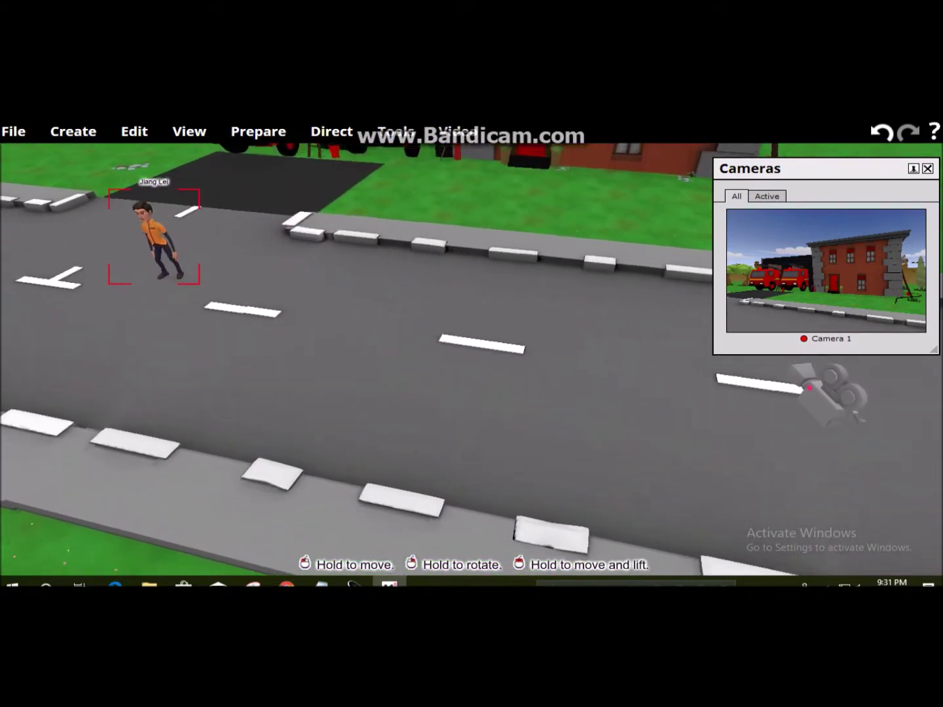
key("Down")
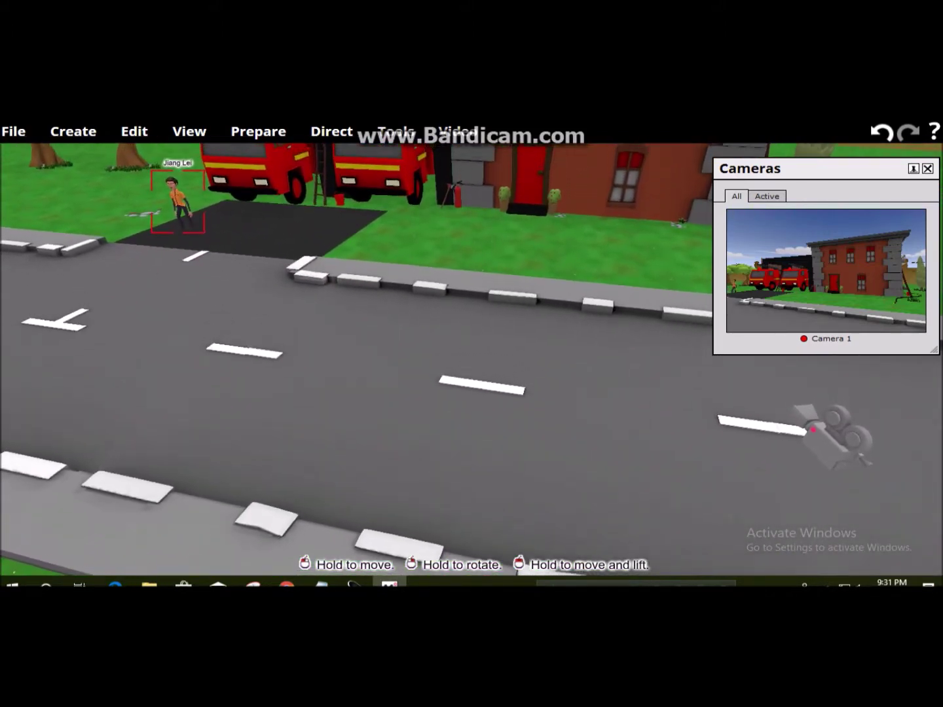
key("Down")
left_click_drag(182, 196, 193, 194)
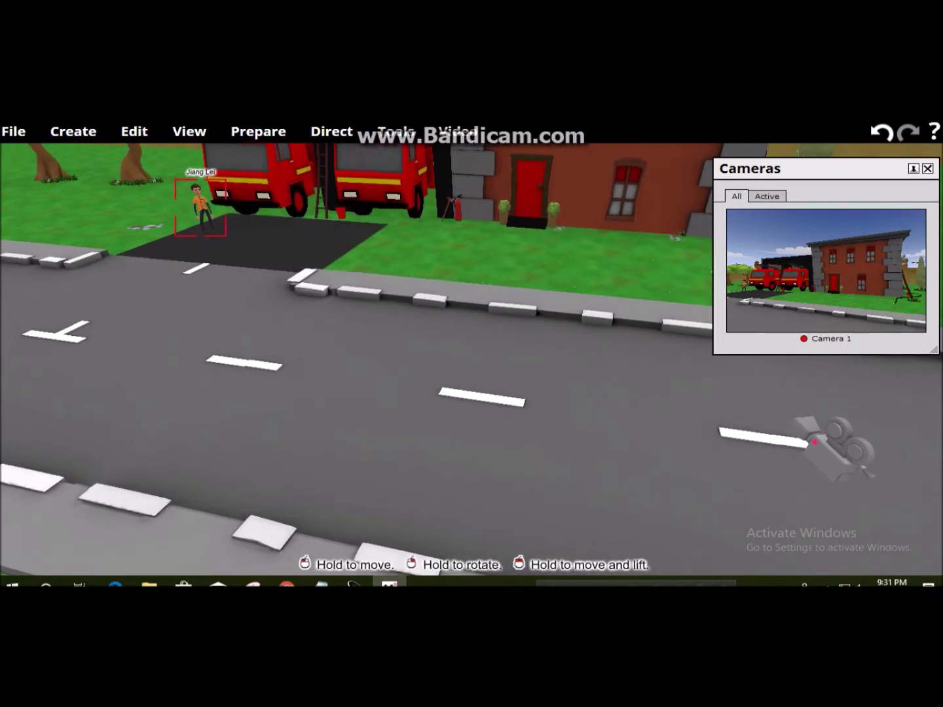
left_click(361, 383)
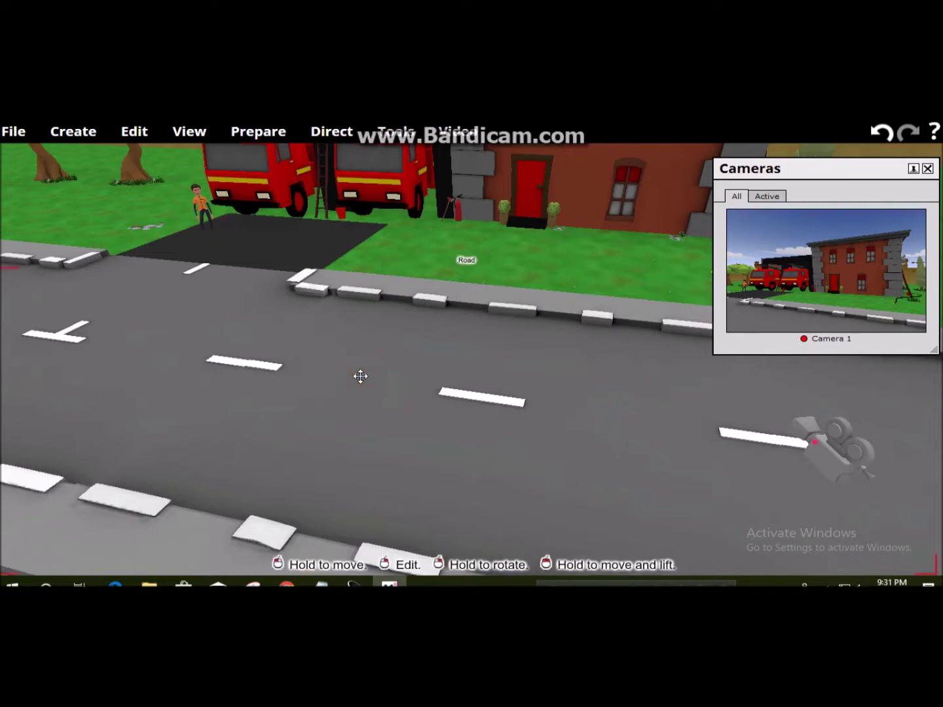
Add the boy character from the Create > Characters library.
left_click(75, 131)
left_click(91, 155)
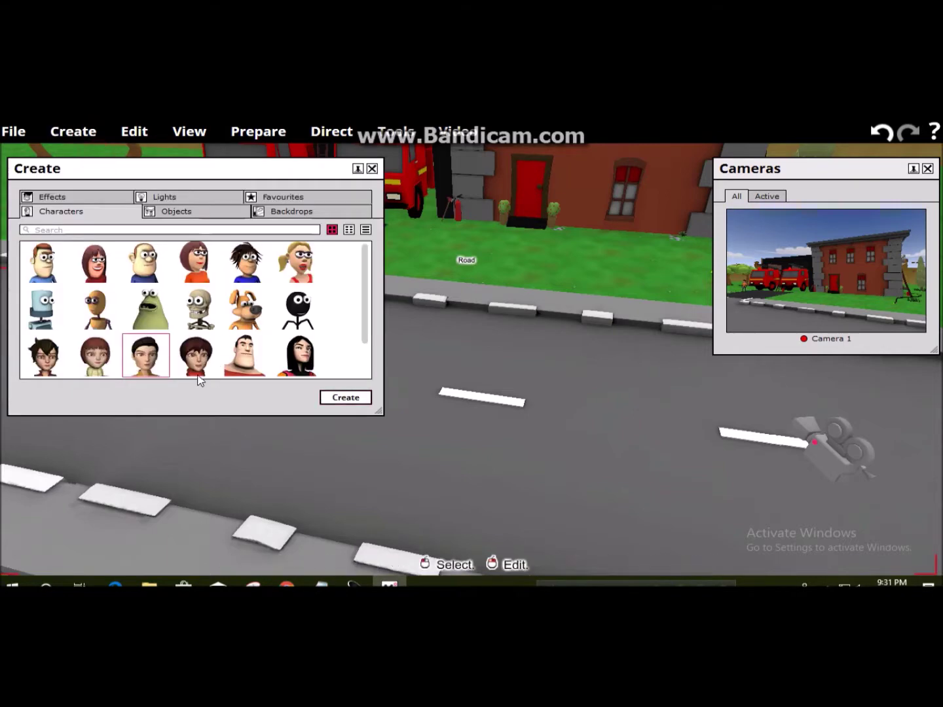
left_click(44, 365)
left_click(346, 397)
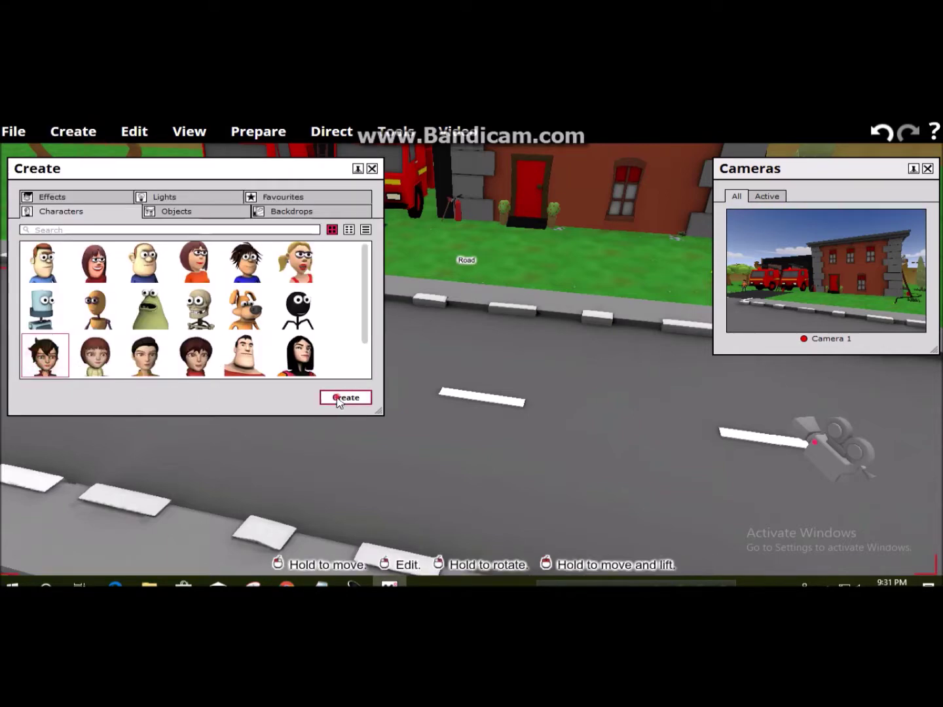
left_click(517, 542)
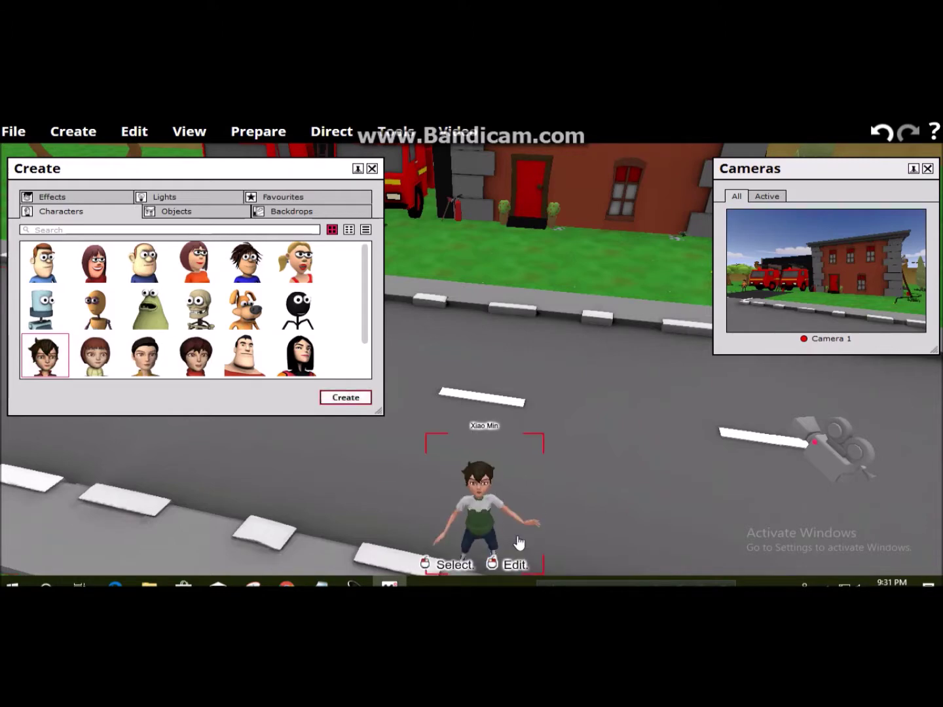
left_click(371, 169)
Place the boy on the kerb at the right of the street, moving the Cameras panel aside.
left_click_drag(477, 517, 705, 331)
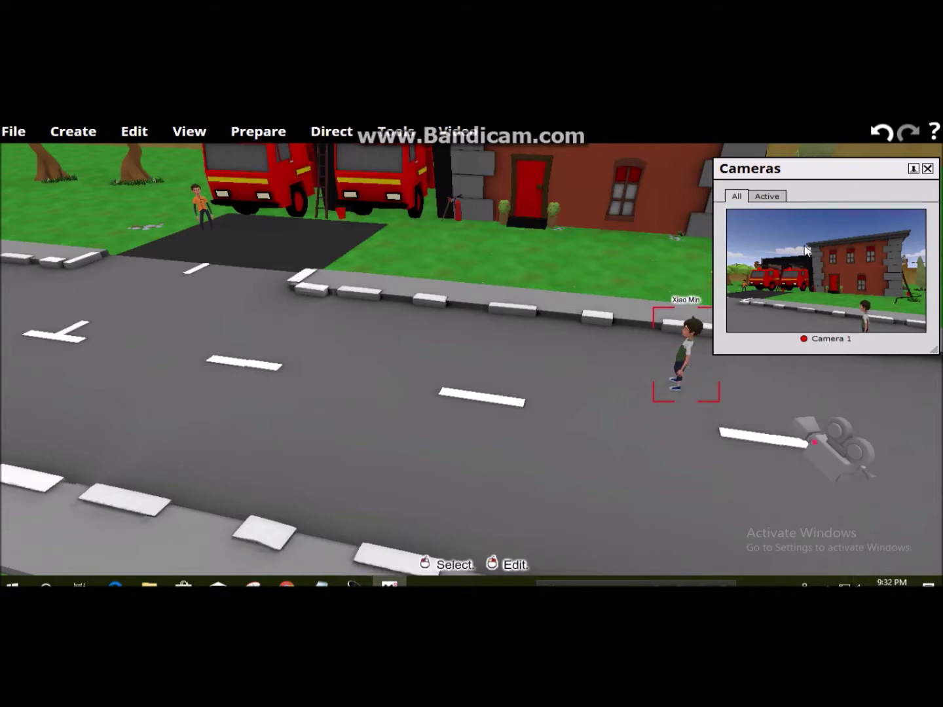
mouse_move(853, 168)
left_mouse_down()
mouse_move(175, 366)
mouse_move(140, 388)
left_mouse_up()
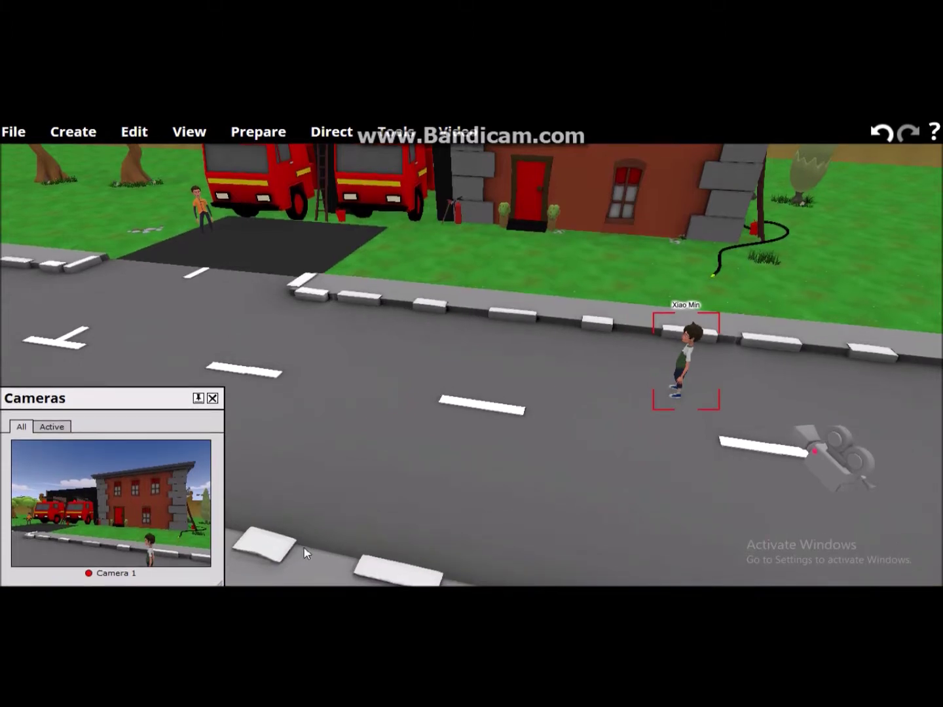
left_click_drag(687, 354, 754, 325)
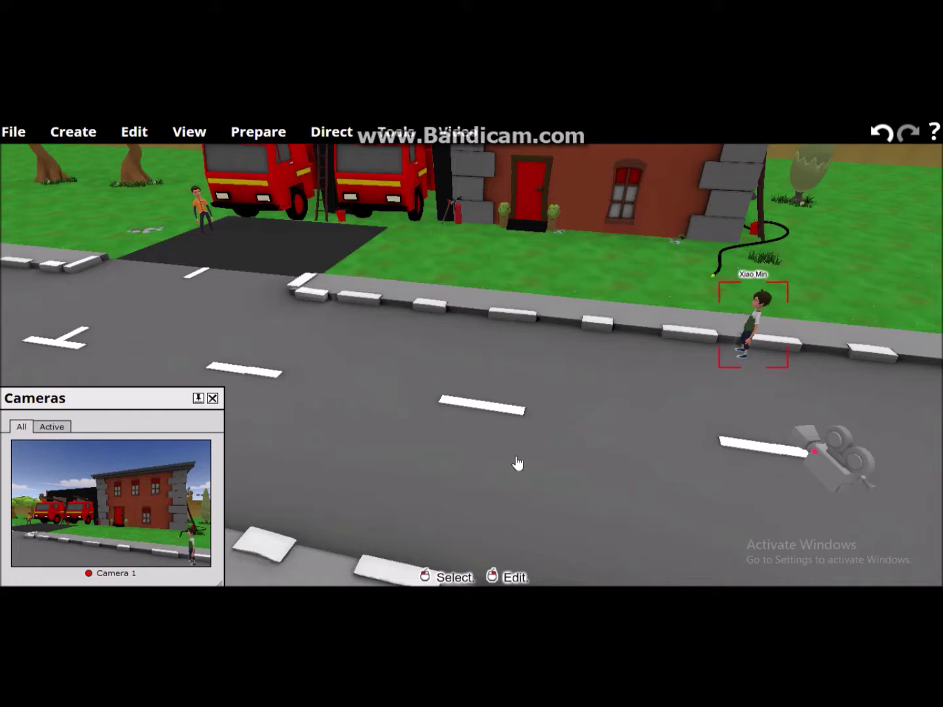
left_click(253, 136)
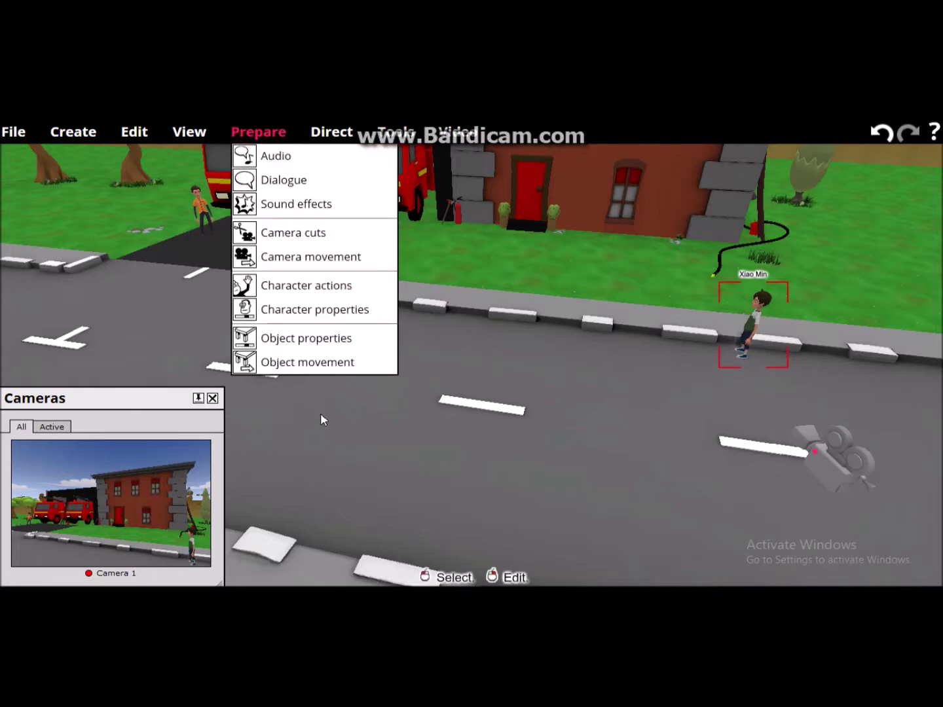
Record about 14.5 seconds of Character movement with the boy walking from the kerb to the fire trucks.
left_click(334, 135)
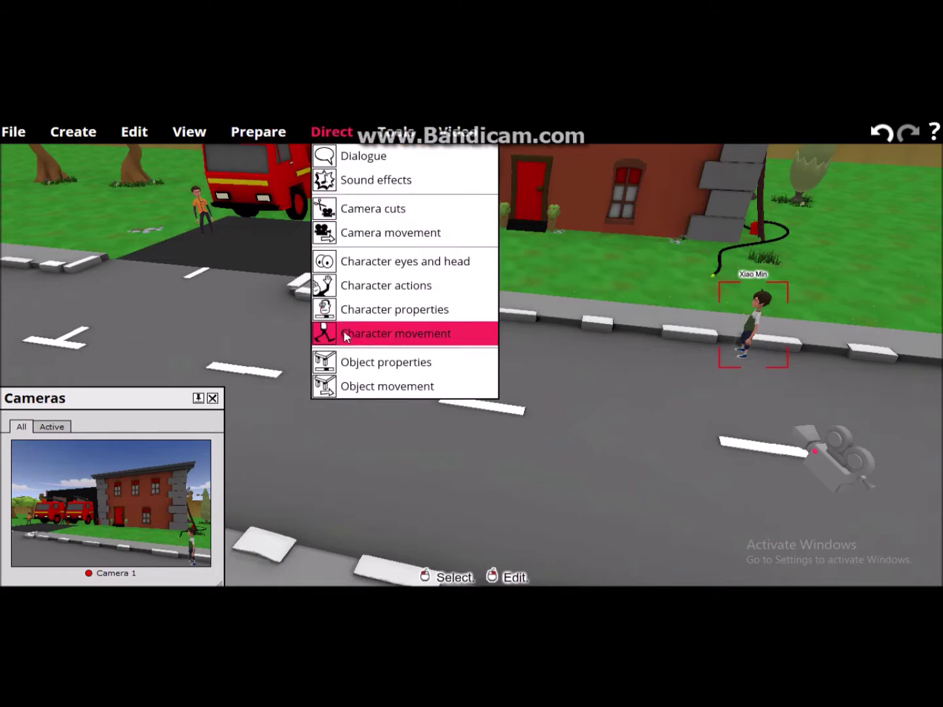
left_click(391, 335)
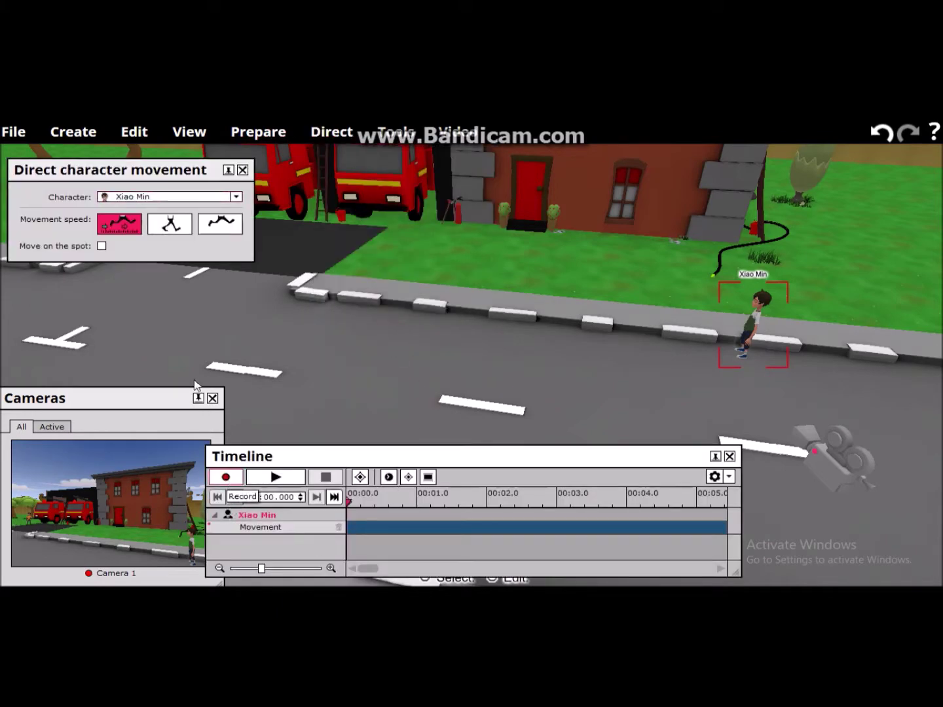
left_click_drag(116, 170, 88, 293)
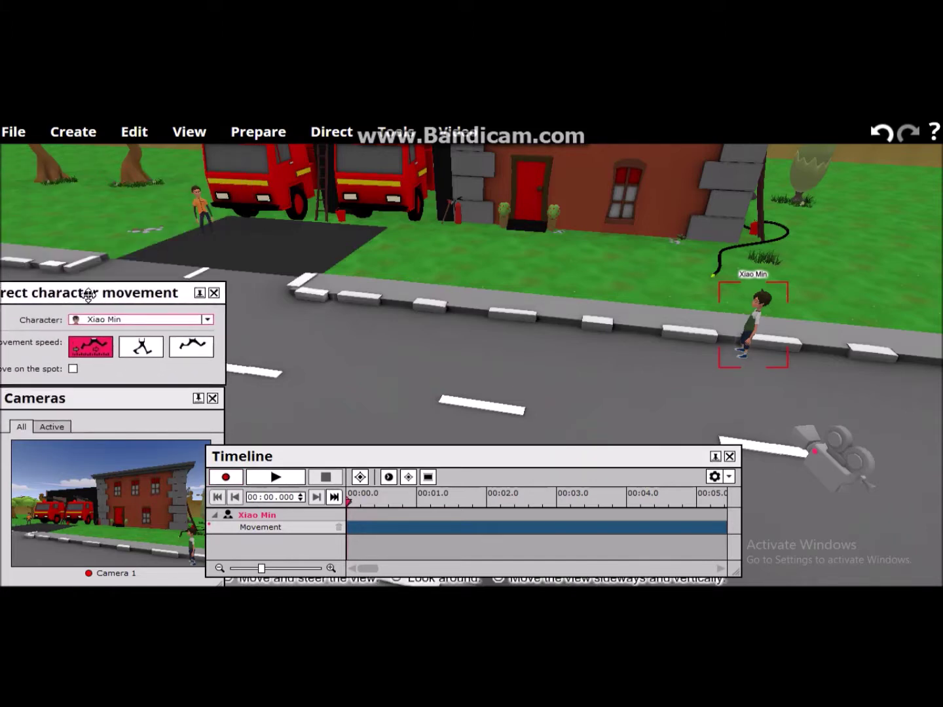
left_click(226, 478)
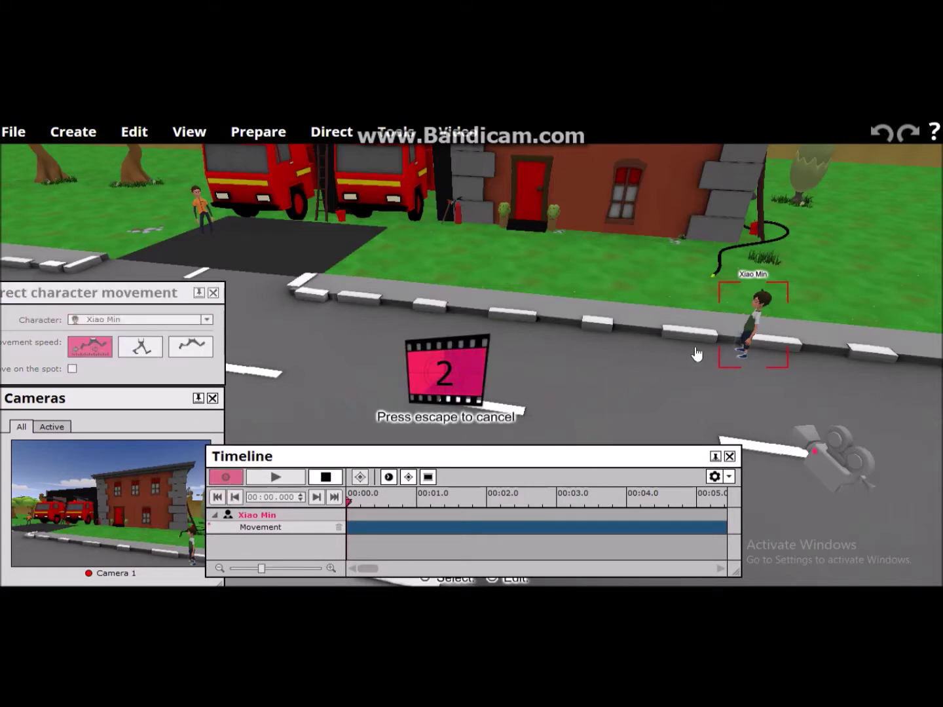
mouse_move(712, 353)
left_mouse_down()
mouse_move(313, 319)
mouse_move(240, 281)
mouse_move(207, 229)
mouse_move(192, 242)
mouse_move(211, 244)
mouse_move(204, 216)
left_mouse_up()
left_click(326, 477)
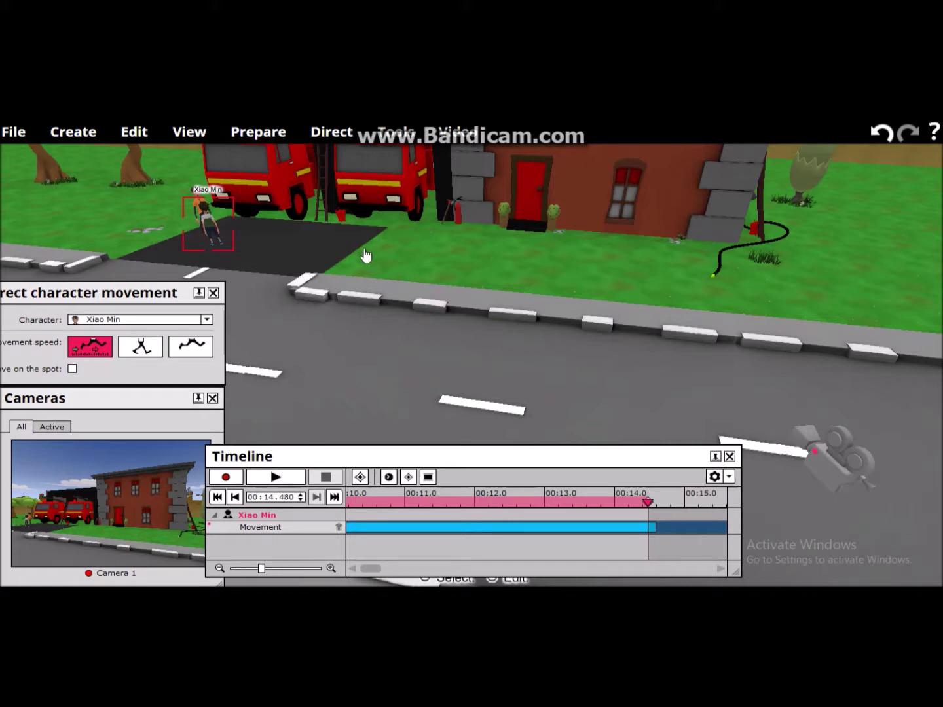
Record a microphone clip into audio track 1, with speaker volume lowered to 54.
left_click(259, 133)
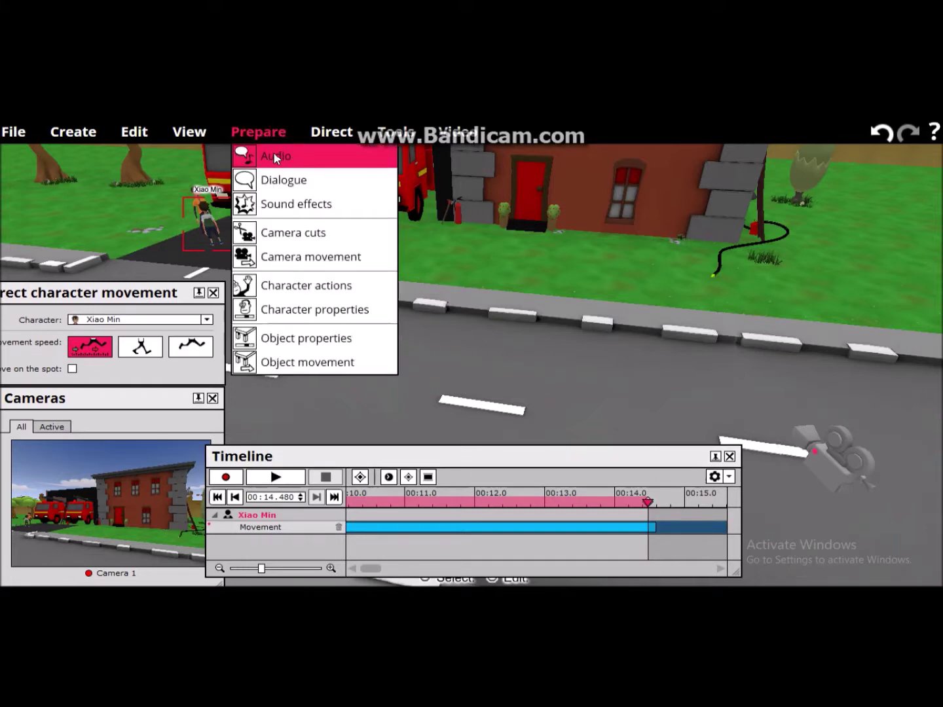
left_click(274, 156)
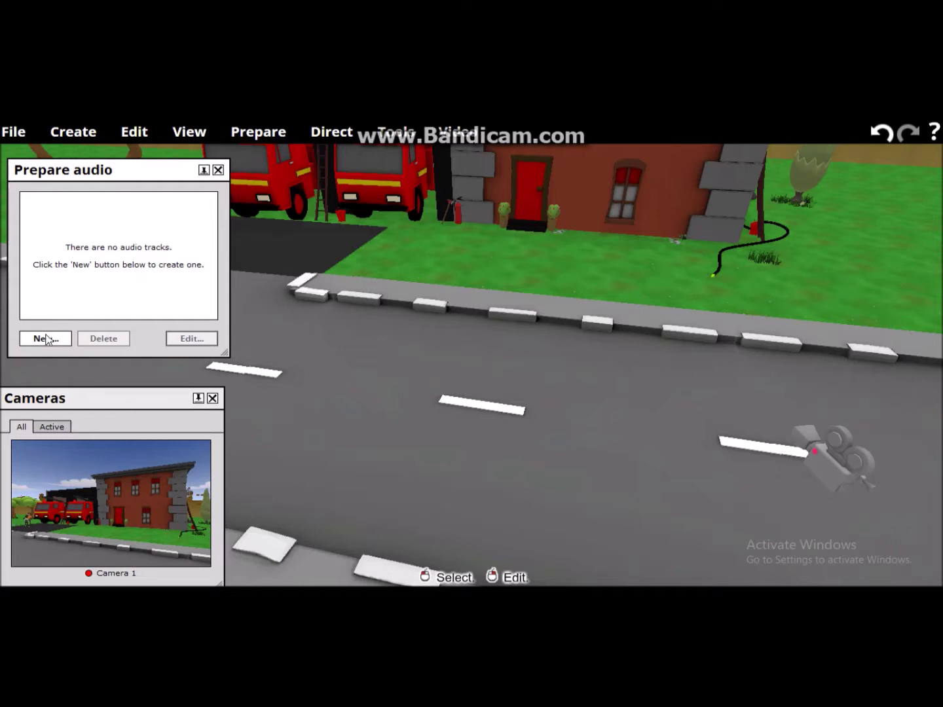
left_click(44, 340)
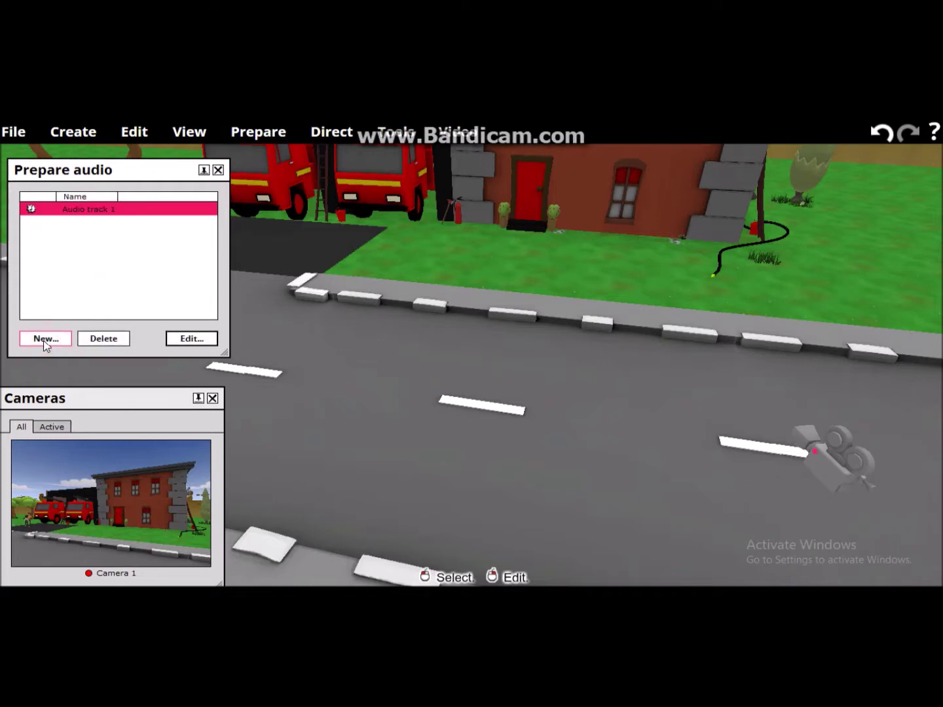
left_click(190, 339)
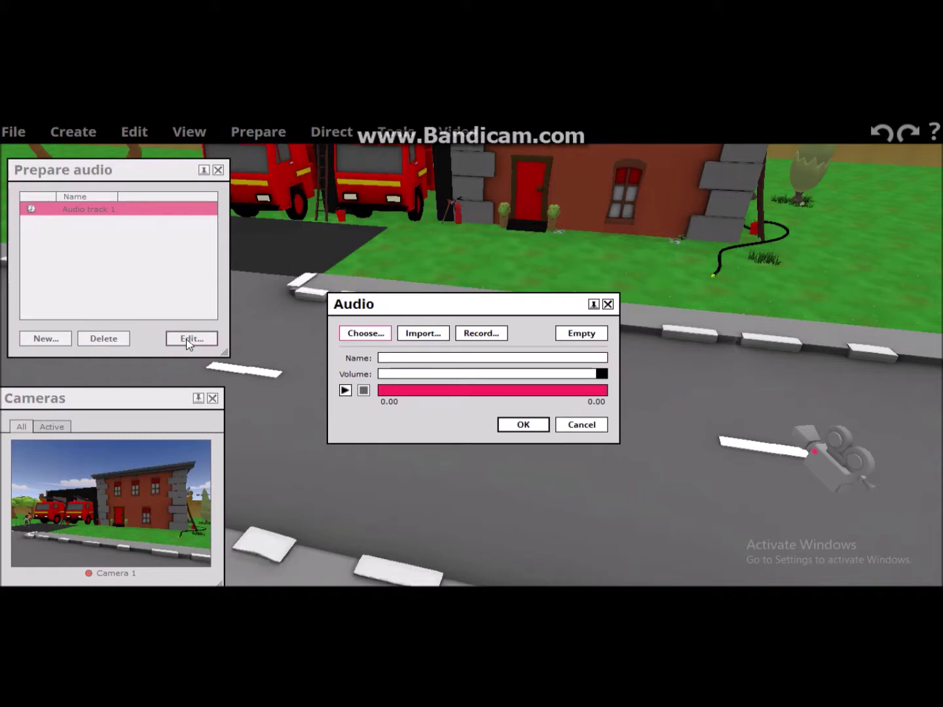
left_click(482, 335)
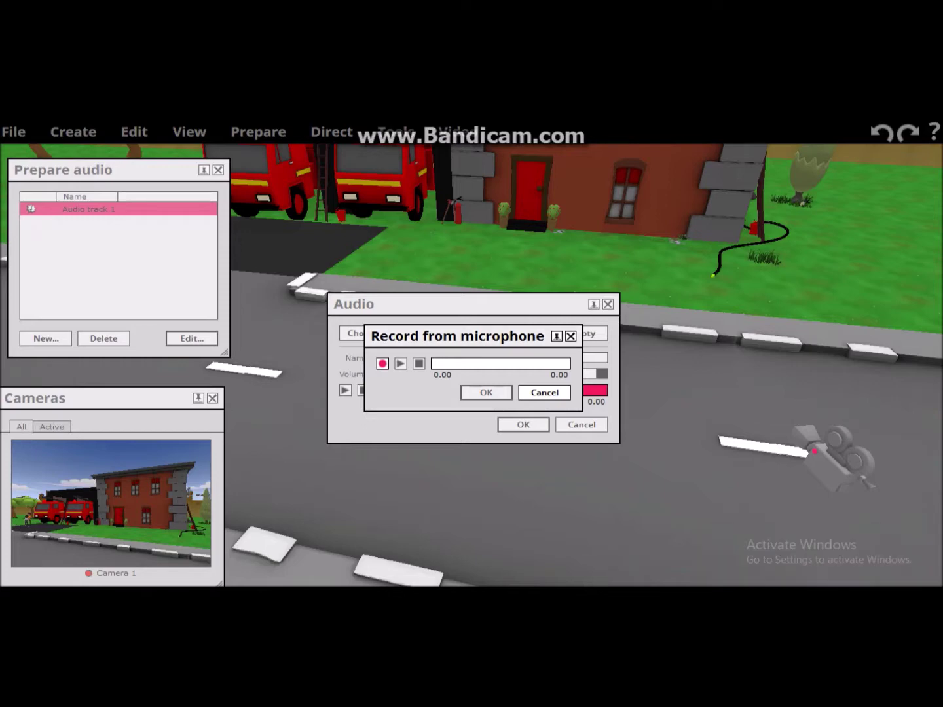
left_click(838, 568)
left_click_drag(838, 568, 832, 569)
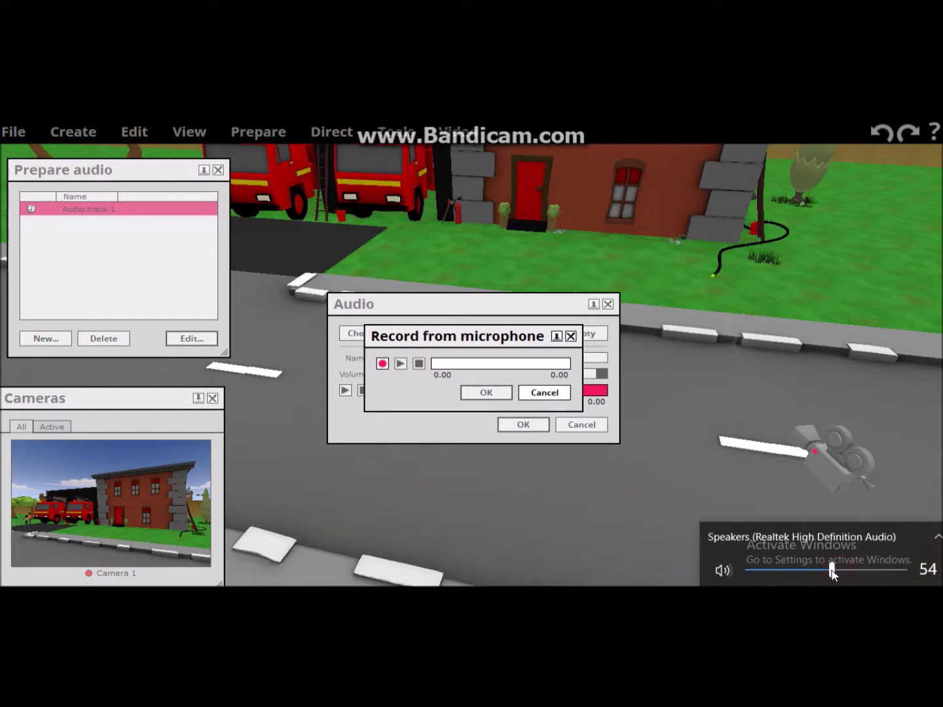
left_click(648, 515)
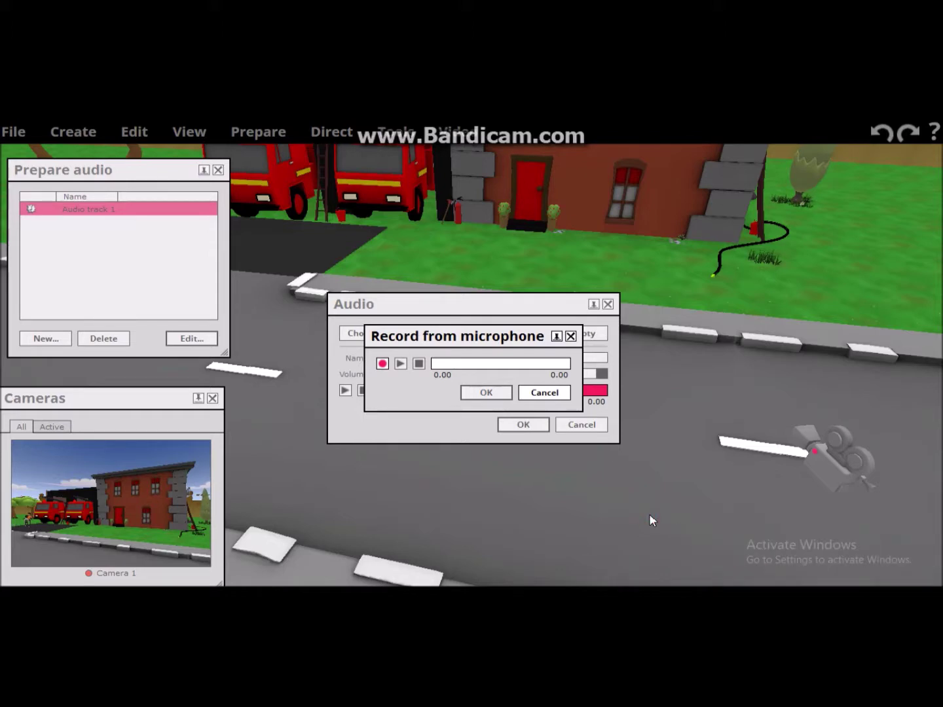
left_click(382, 364)
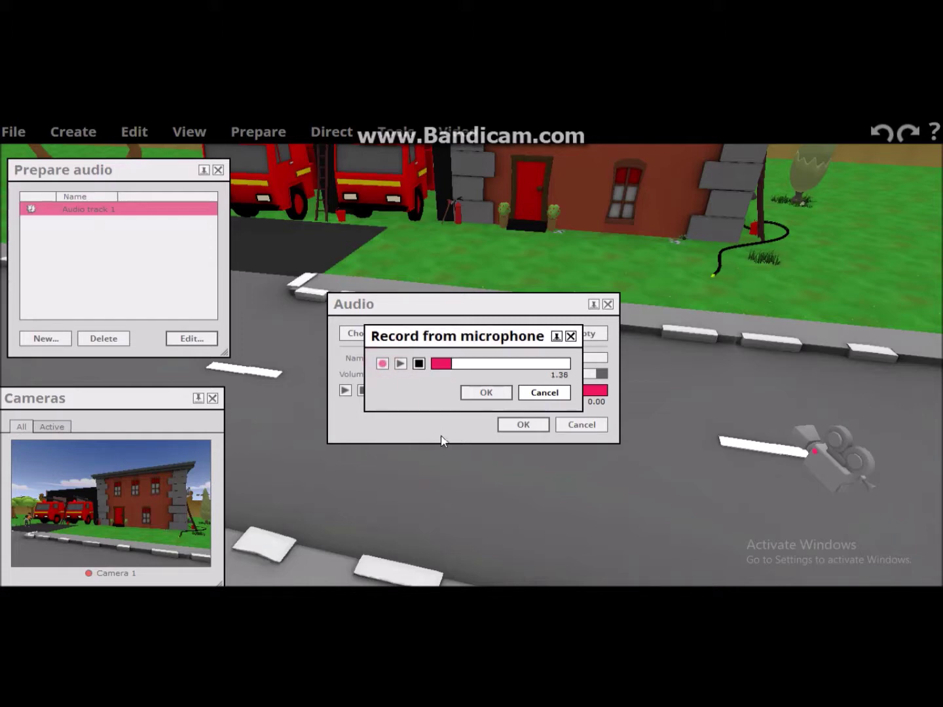
left_click(496, 396)
left_click(419, 364)
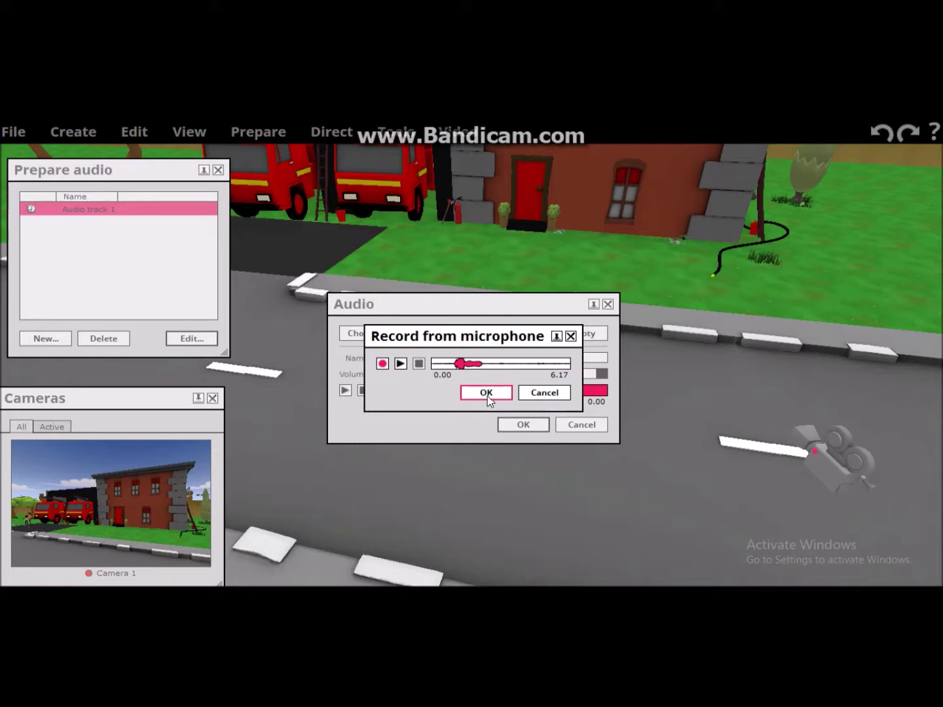
left_click(486, 394)
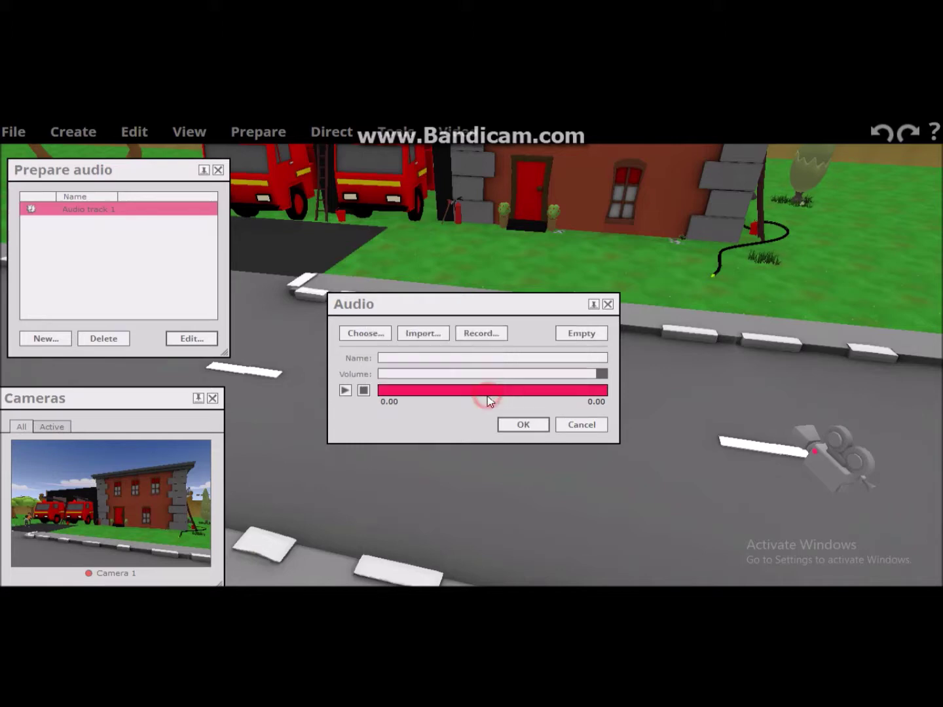
left_click(527, 428)
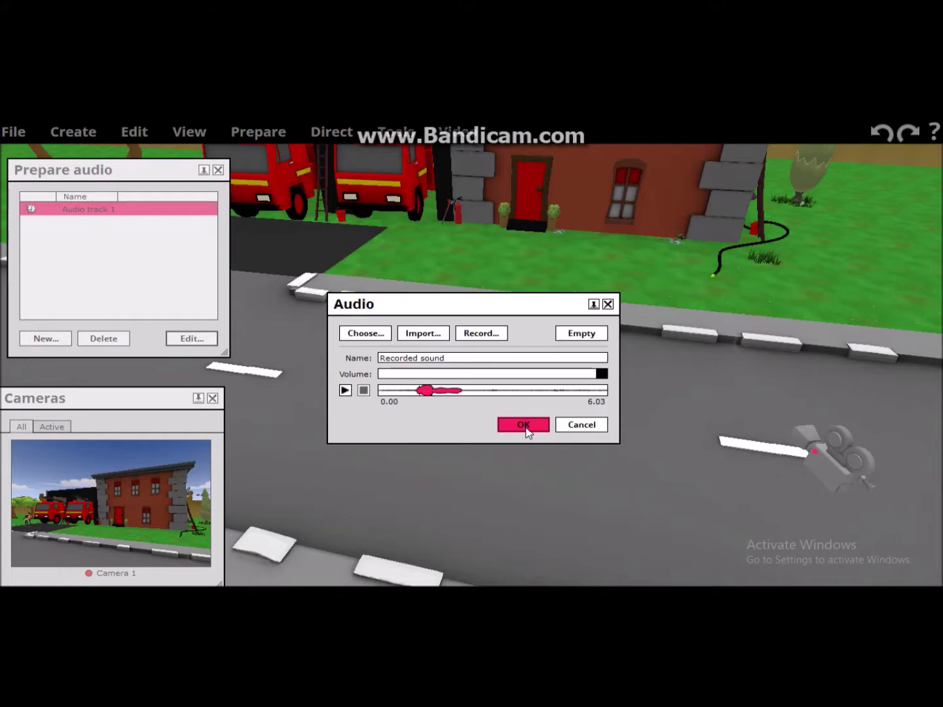
Add Audio track 2 and record a second microphone clip for it.
mouse_move(155, 169)
left_mouse_down()
mouse_move(190, 213)
mouse_move(552, 378)
left_mouse_up()
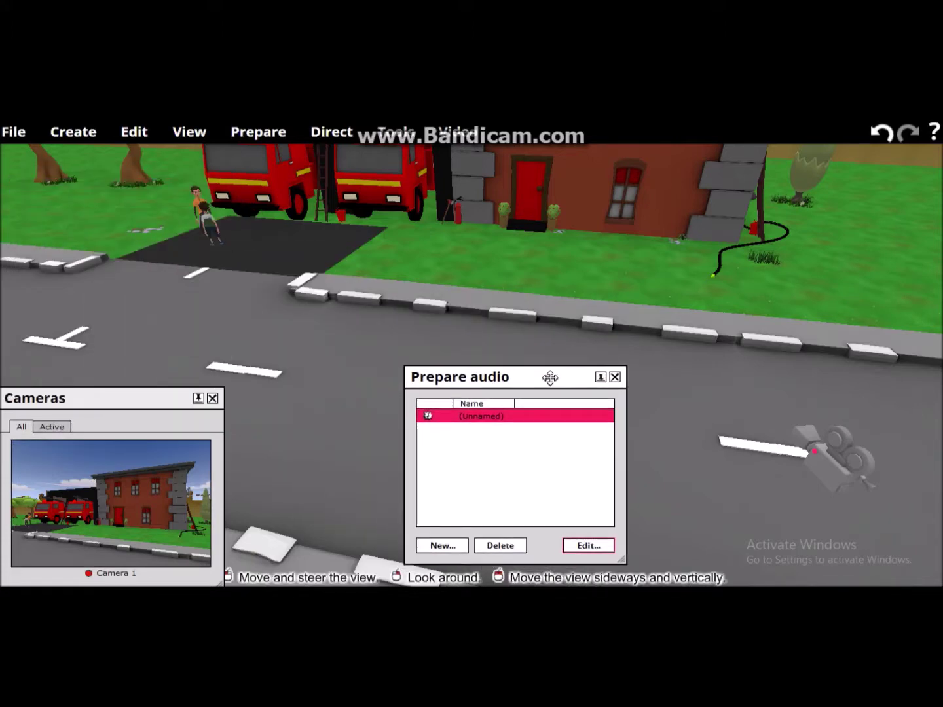
left_click(195, 198)
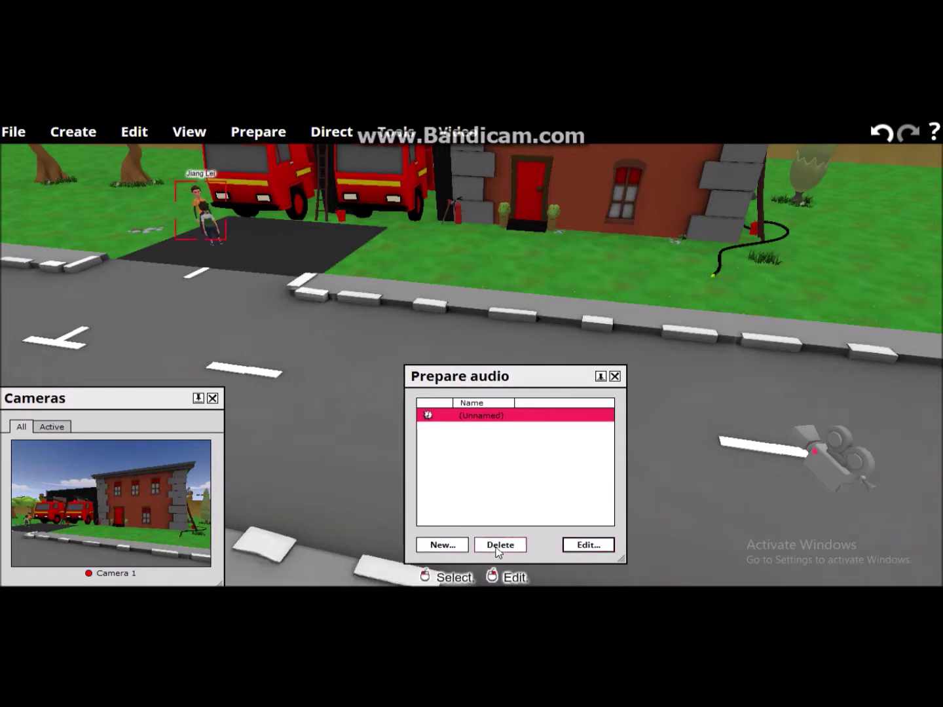
left_click(440, 546)
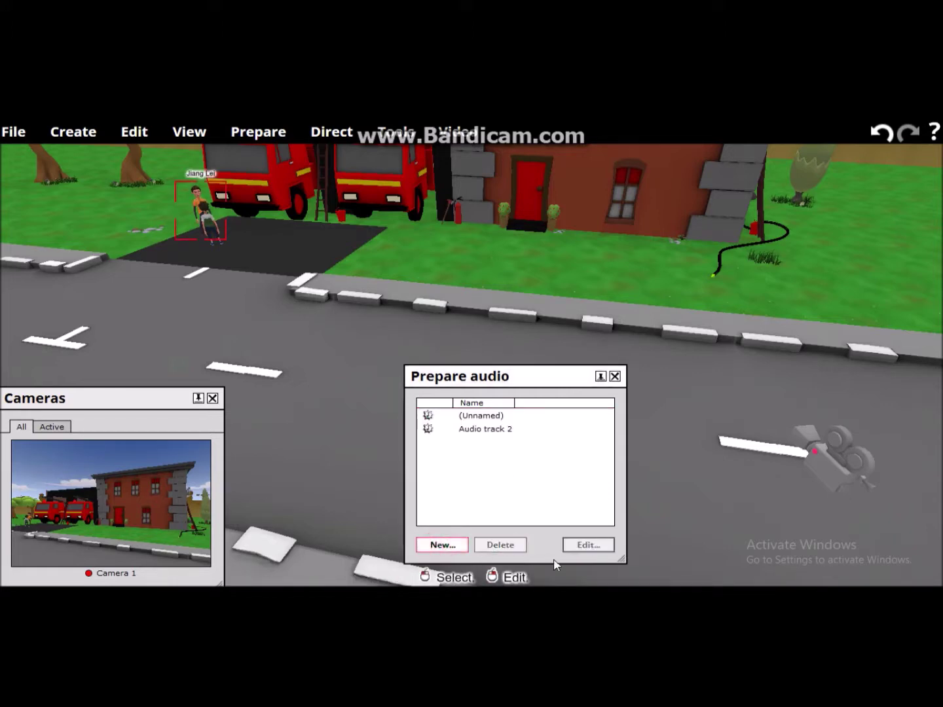
left_click(488, 429)
left_click(587, 550)
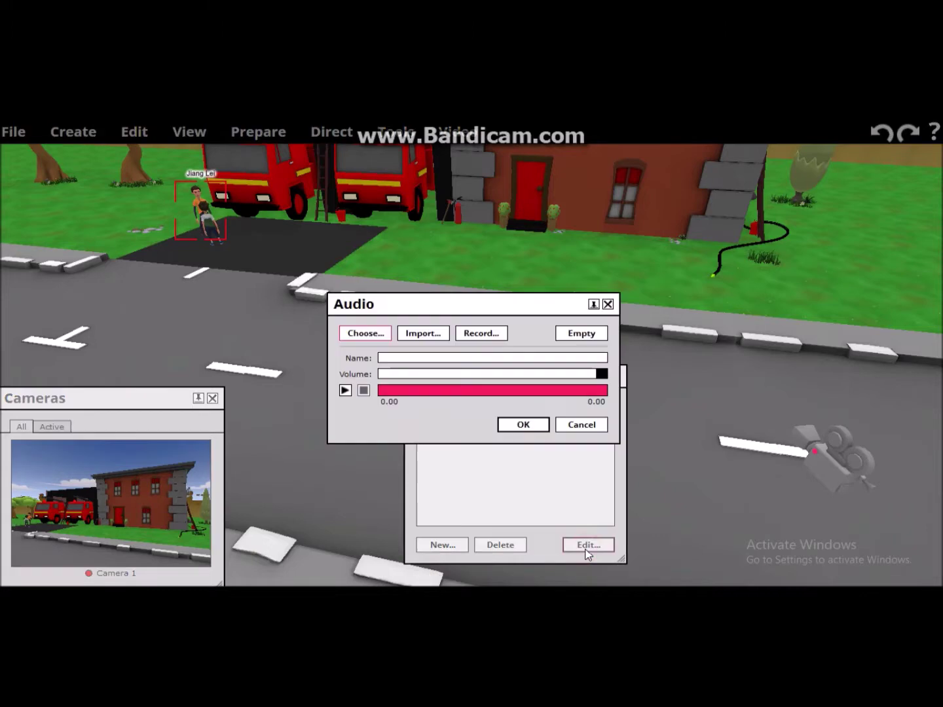
left_click(481, 334)
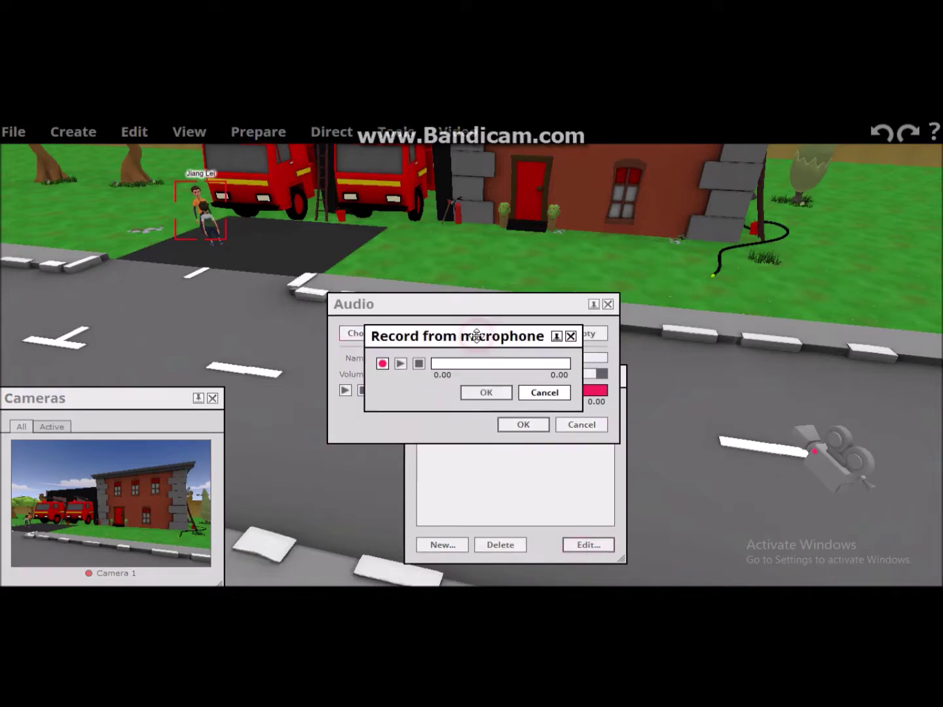
left_click(383, 364)
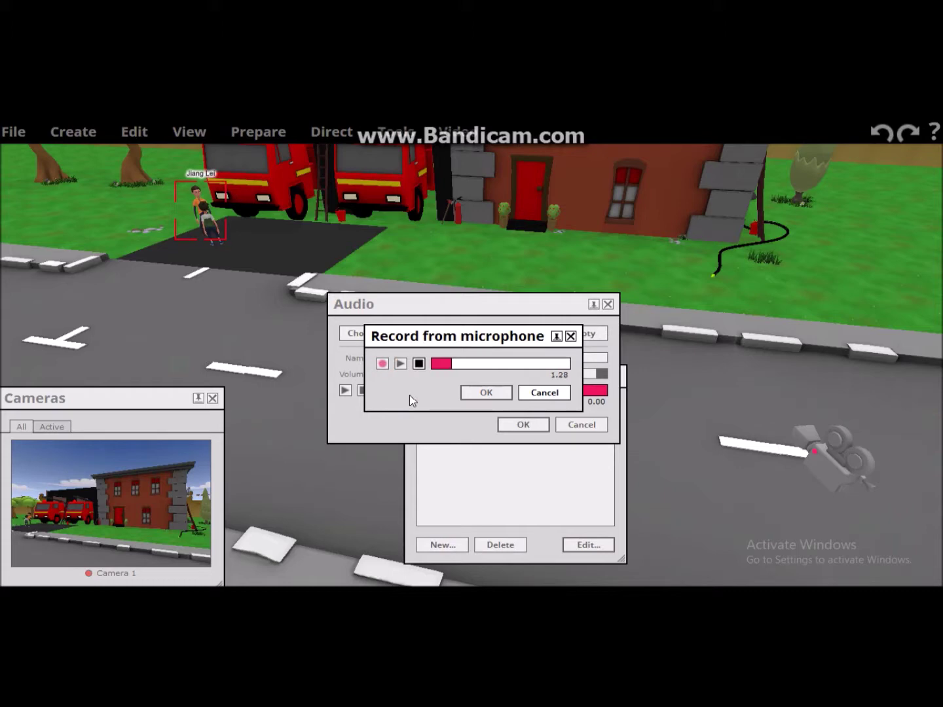
left_click(481, 393)
left_click(483, 396)
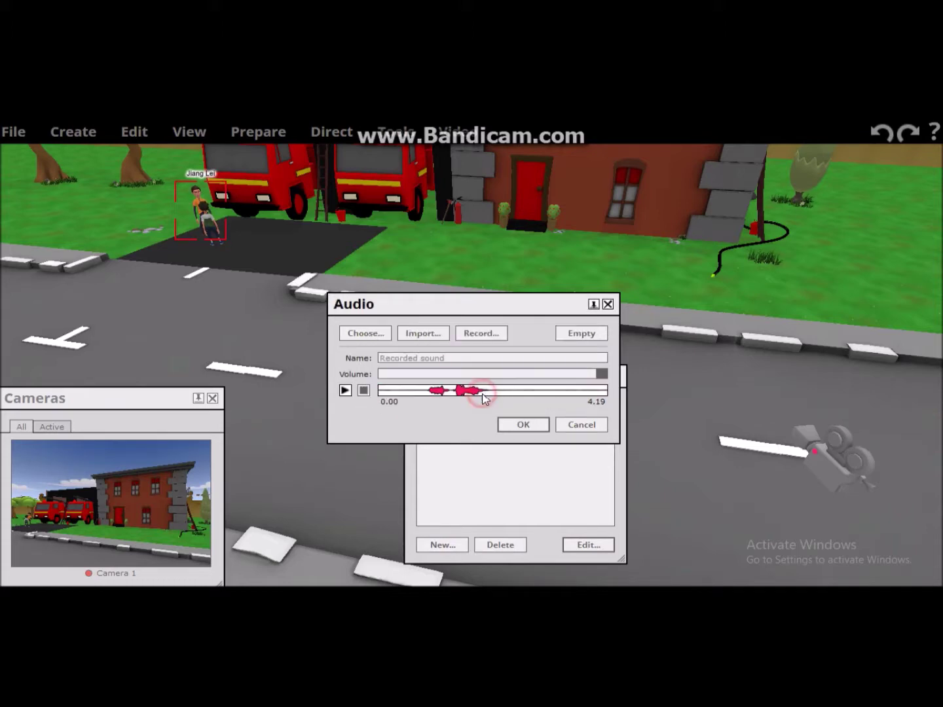
left_click(524, 425)
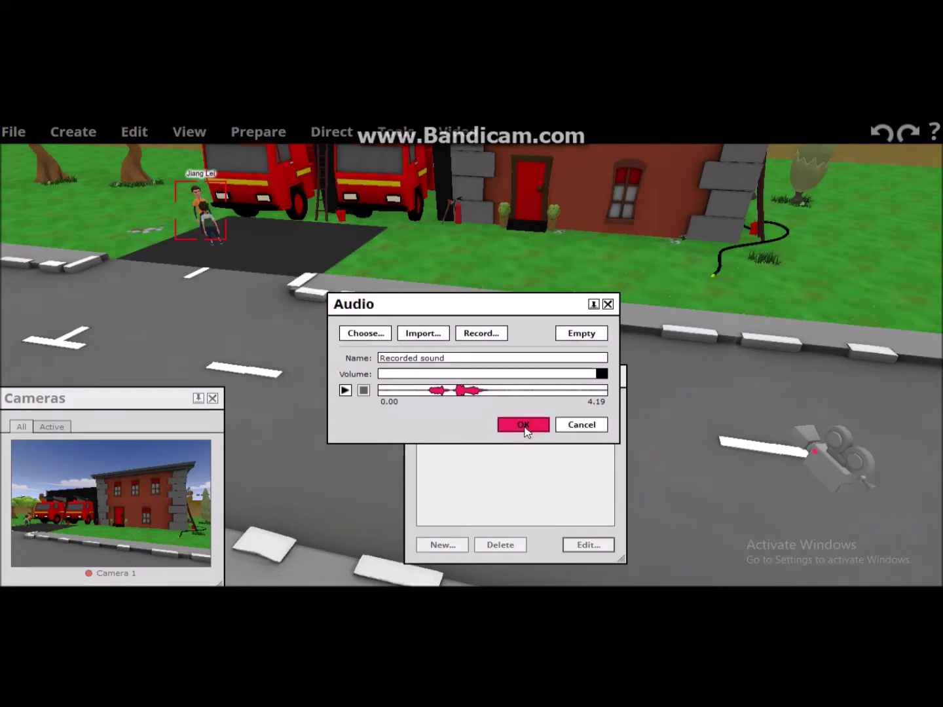
left_click(524, 425)
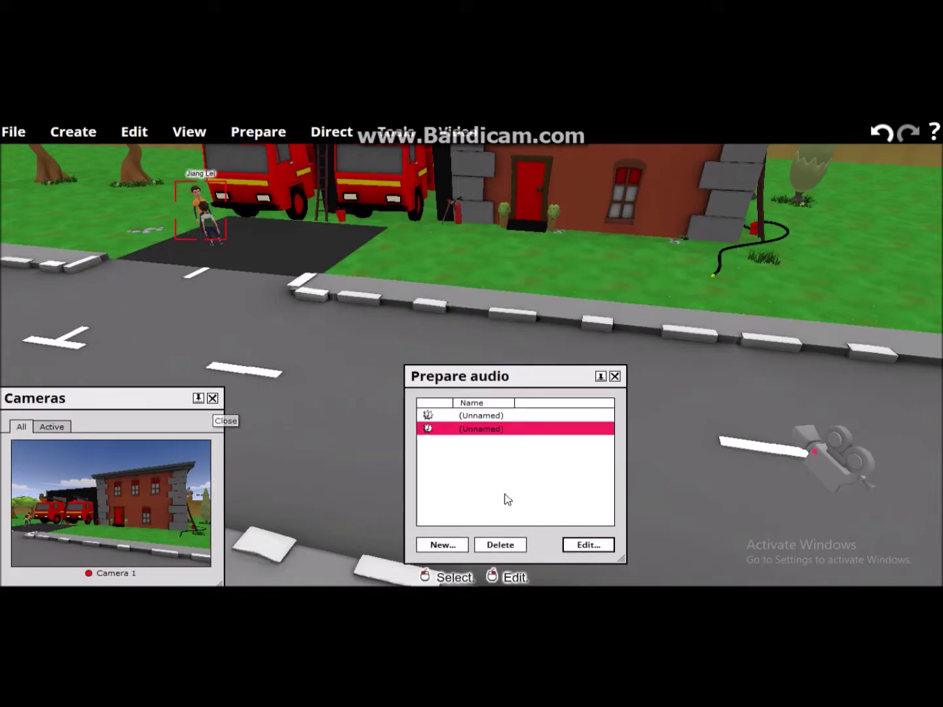
Close the audio track list and deselect the character.
left_click_drag(555, 378, 476, 382)
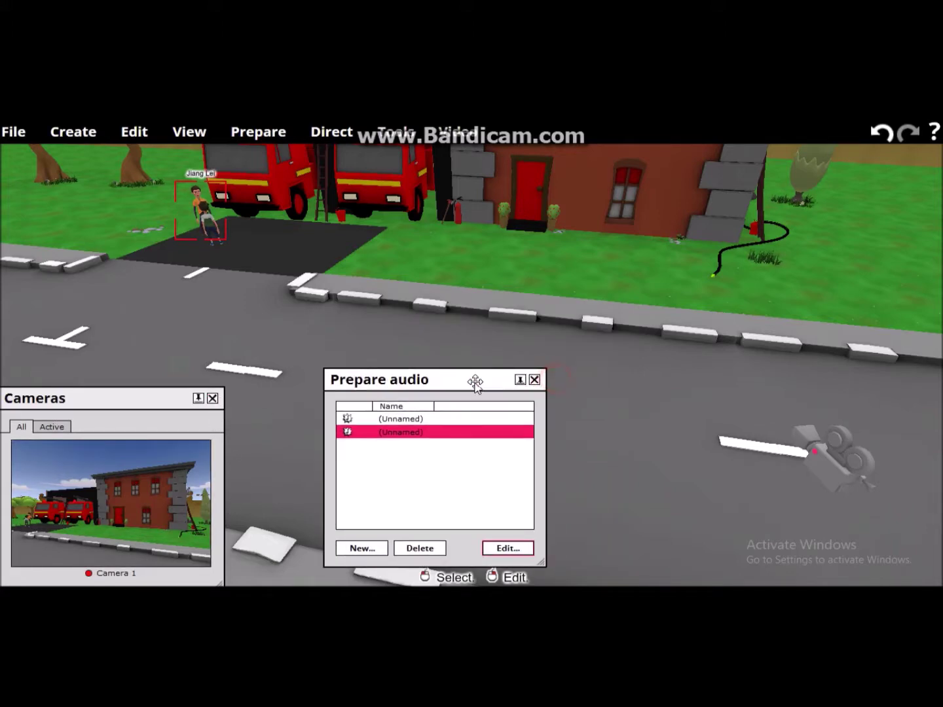
left_click(535, 378)
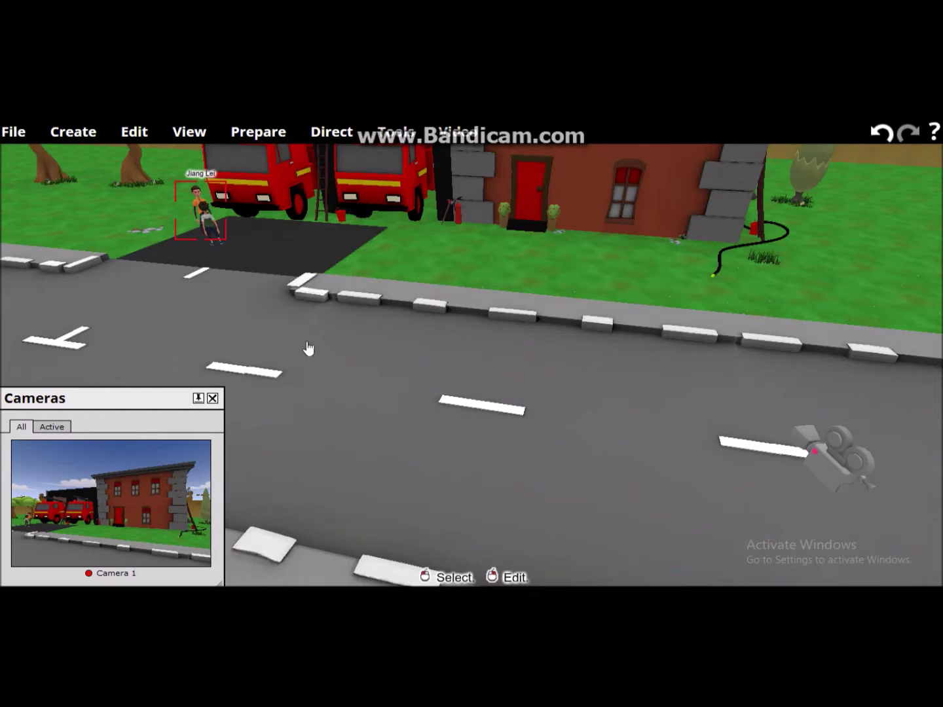
left_click(227, 311)
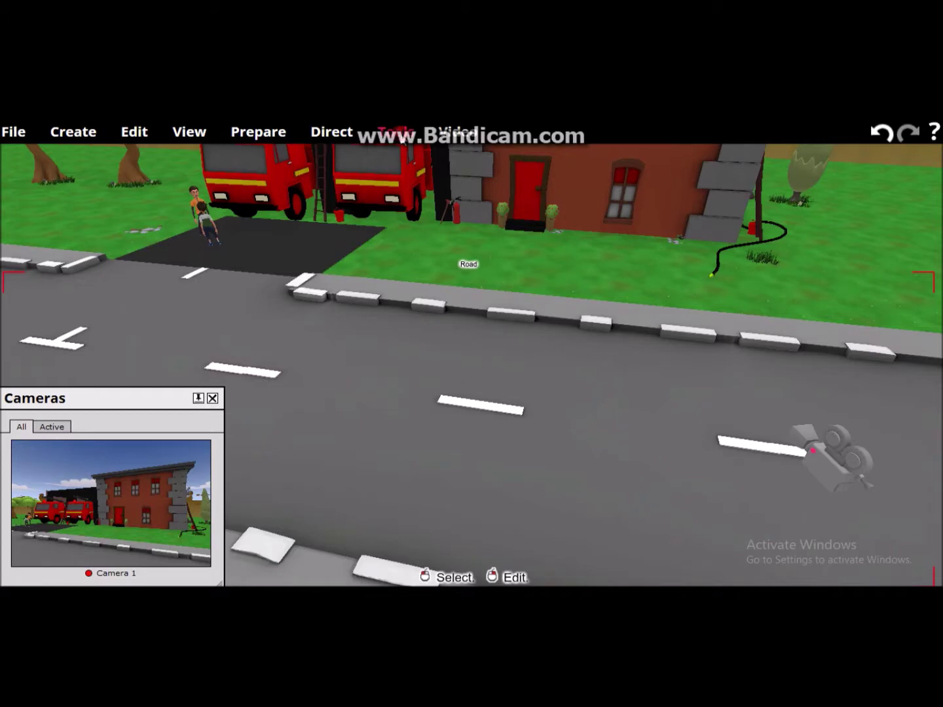
left_click(401, 133)
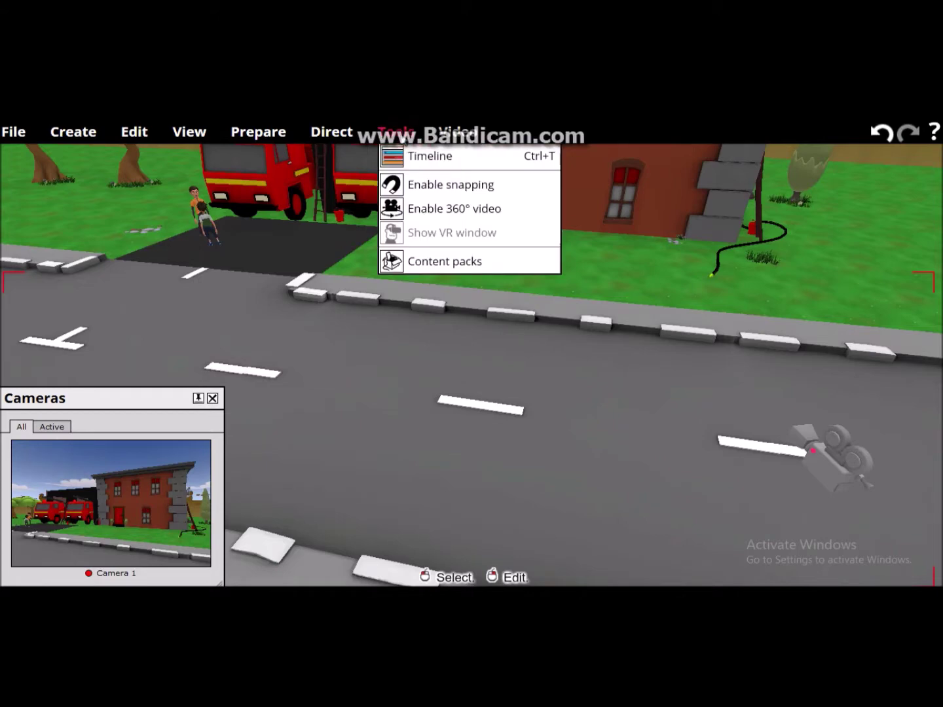
left_click(431, 160)
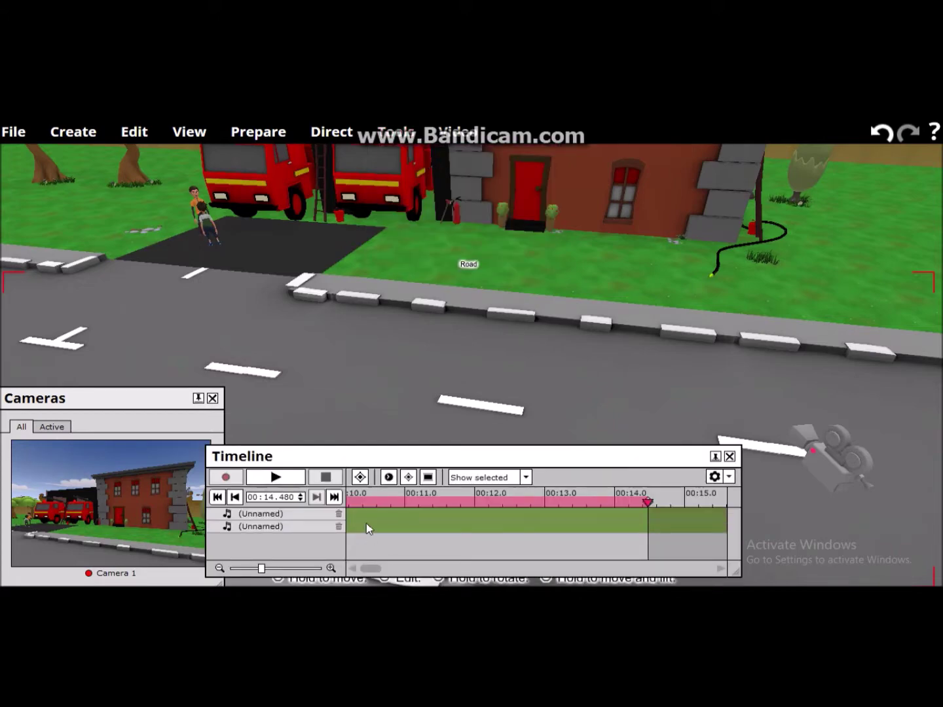
mouse_move(648, 516)
left_click(648, 502)
left_click_drag(647, 502, 347, 502)
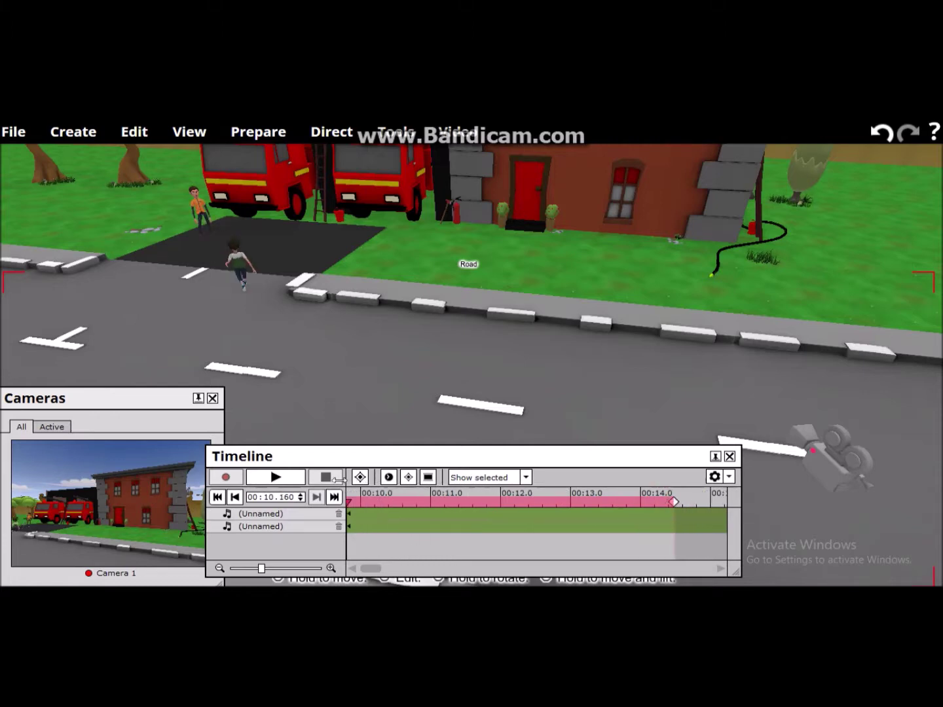
left_click(275, 477)
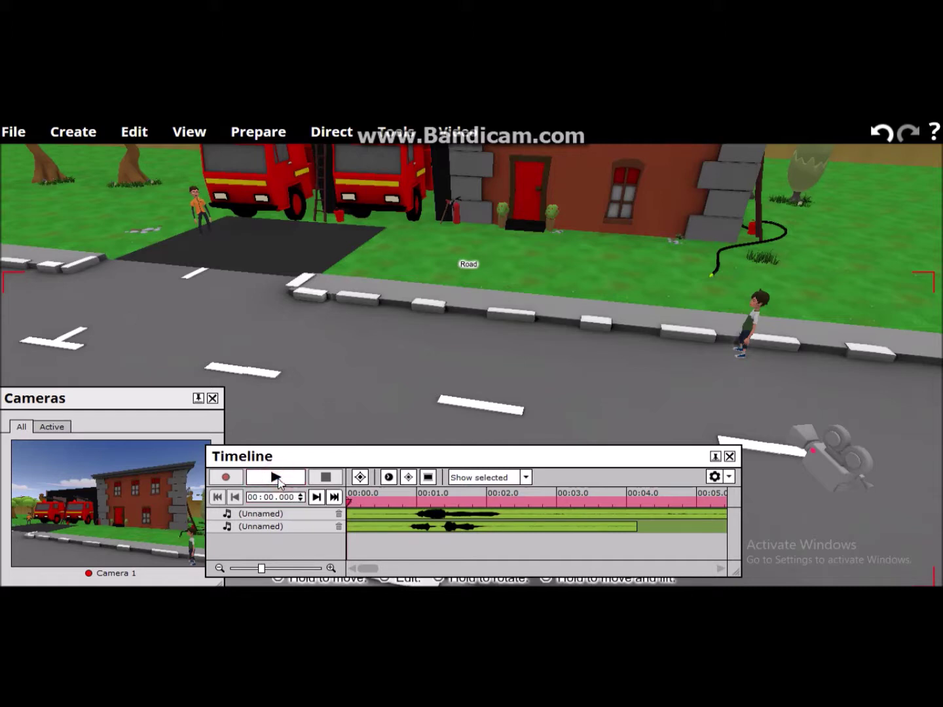
left_click(279, 480)
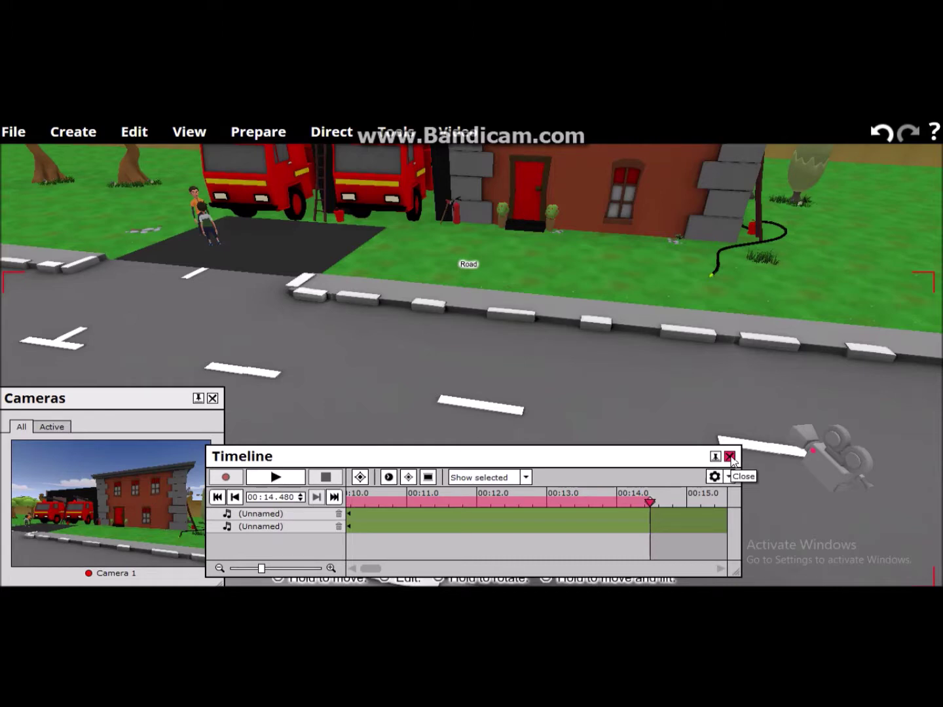
left_click(730, 457)
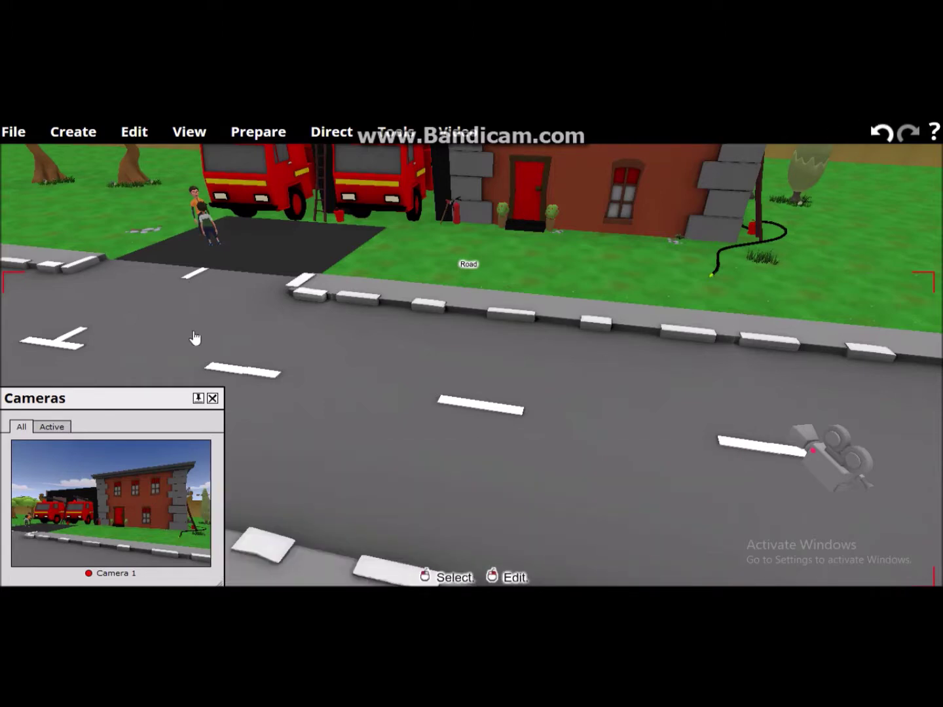
left_click(208, 227)
Give Xiao Min the fourth hairstyle in her appearance editor, then close it.
right_click(209, 230)
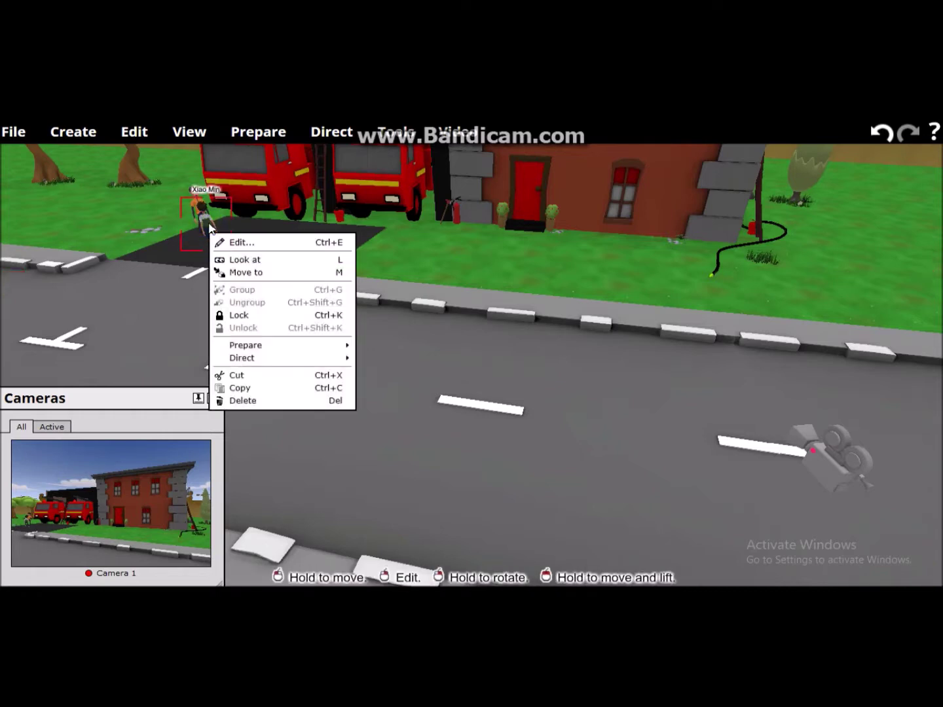
left_click(254, 244)
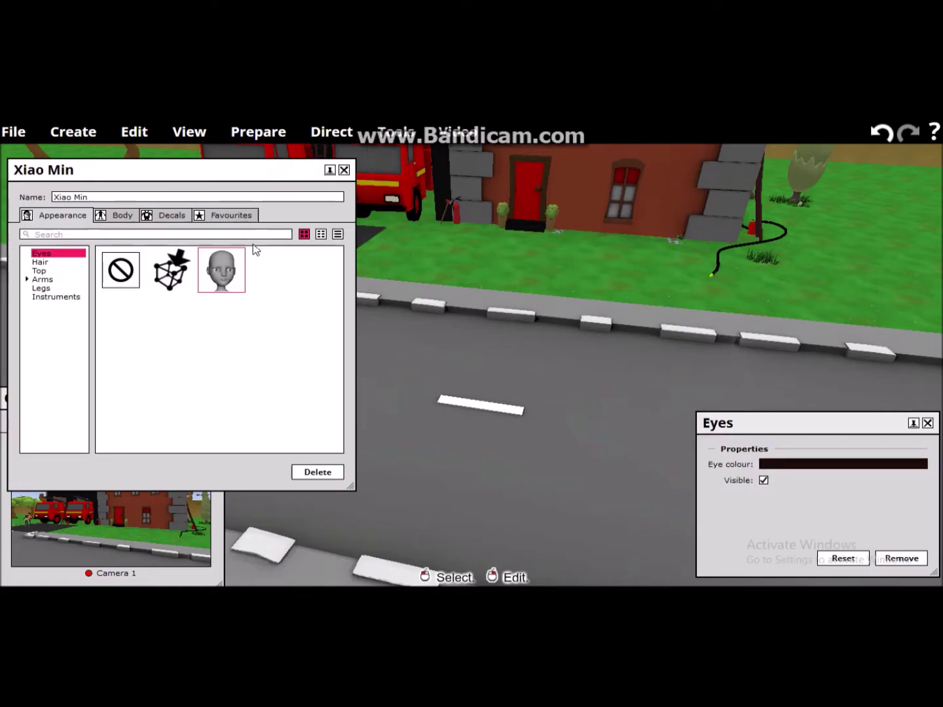
mouse_move(196, 172)
left_mouse_down()
mouse_move(202, 184)
mouse_move(622, 238)
left_mouse_up()
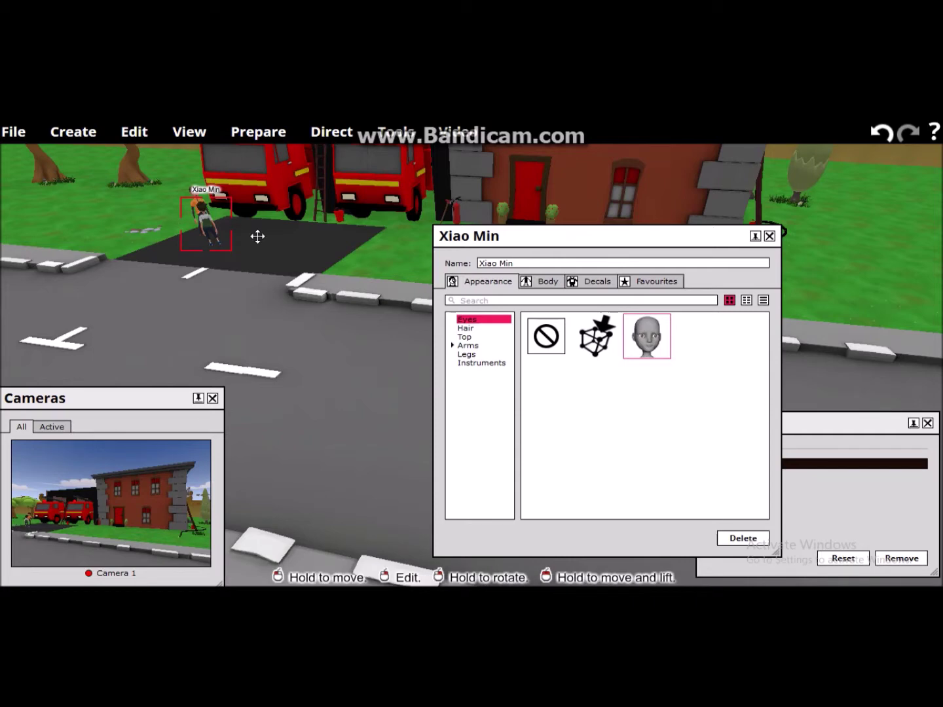
left_click(467, 328)
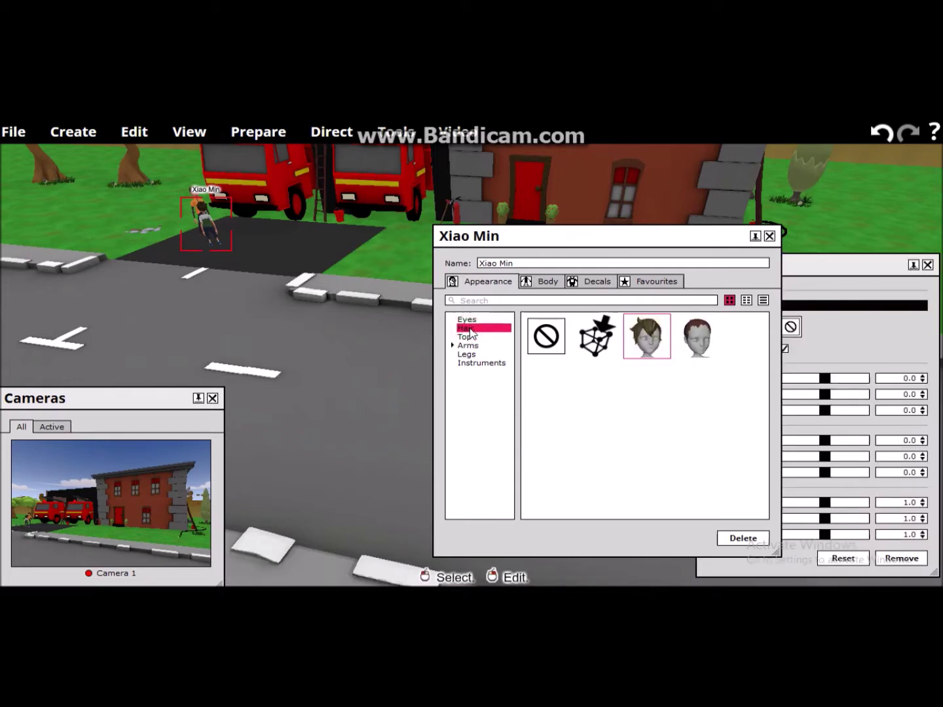
left_click(706, 339)
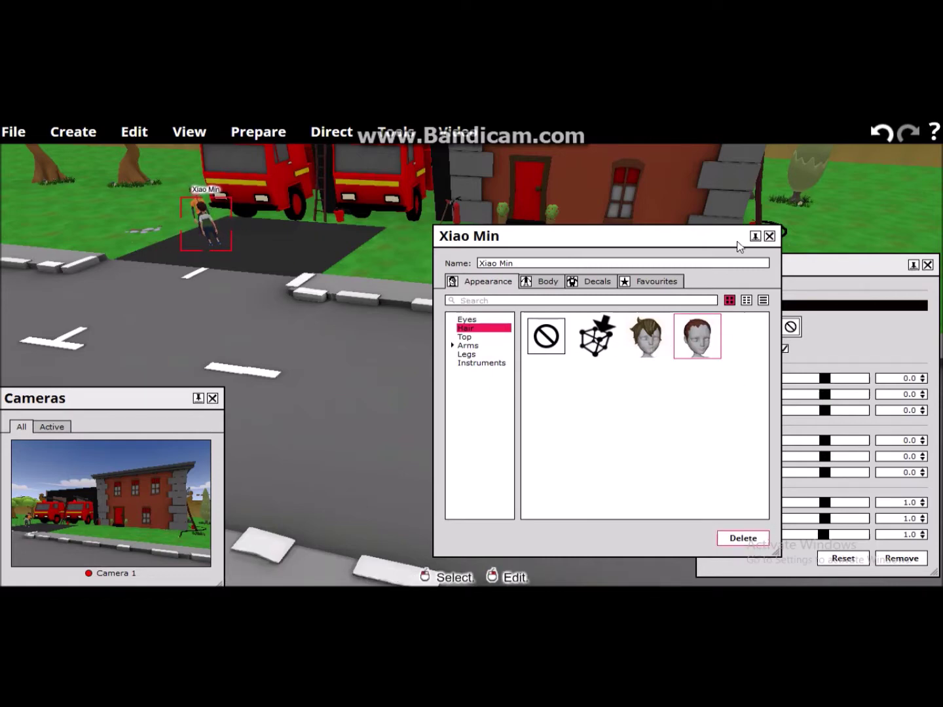
left_click(770, 235)
left_click(187, 320)
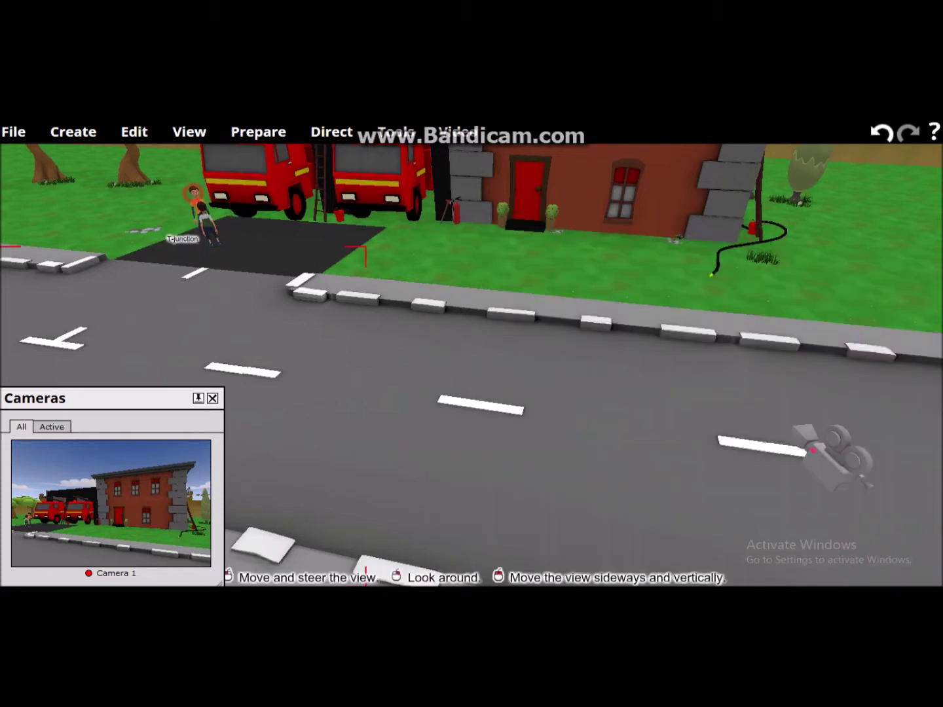
Give Jiang Lei Centre parting hair and a Shirt with scarf top.
left_click(188, 201)
right_click(193, 205)
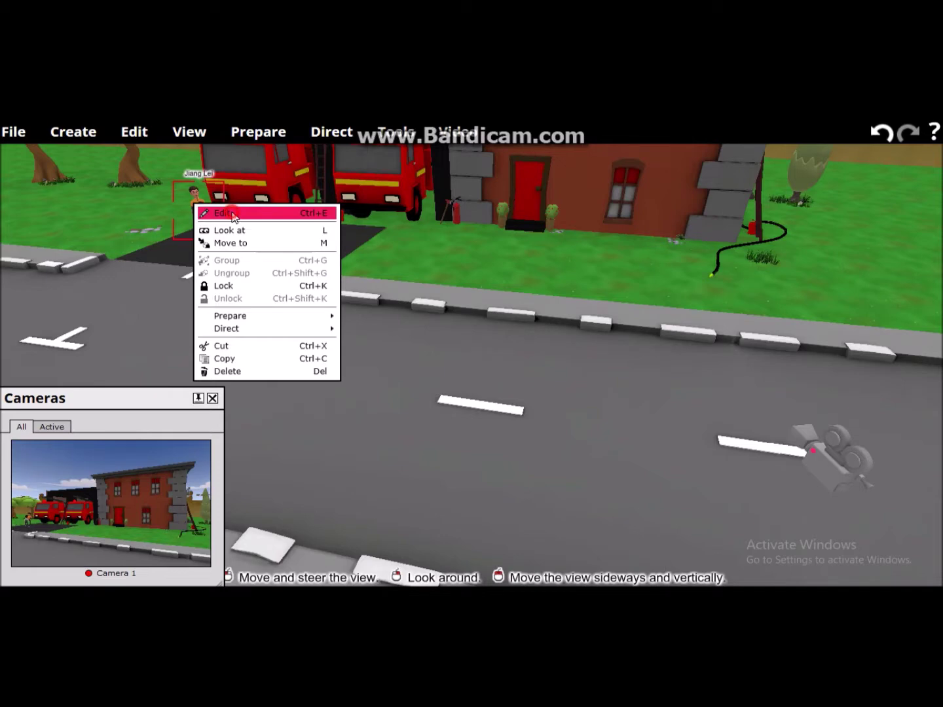
left_click(224, 213)
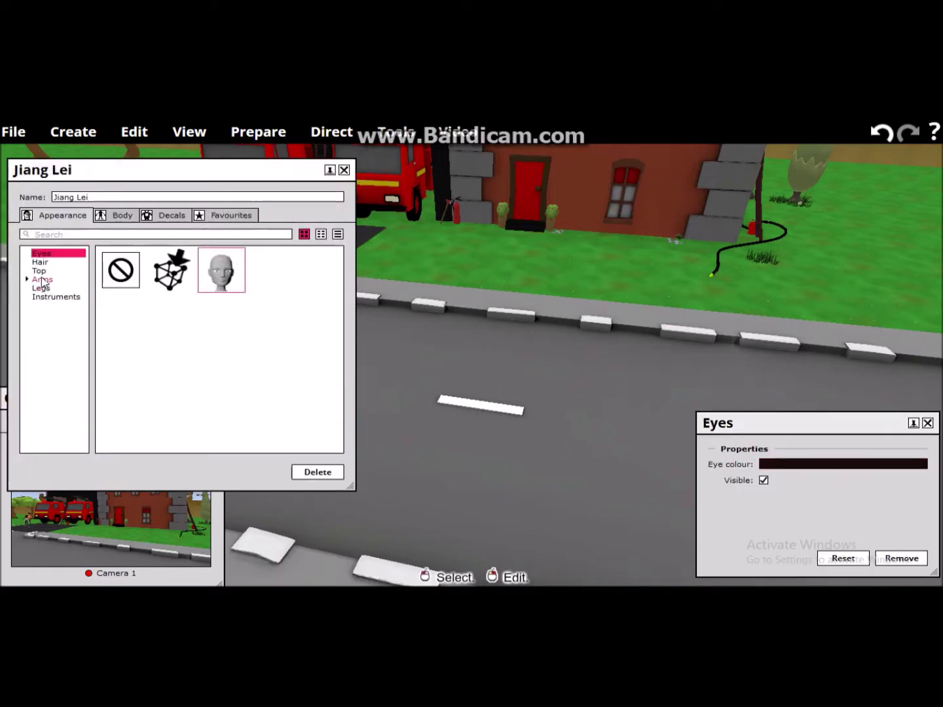
left_click(40, 262)
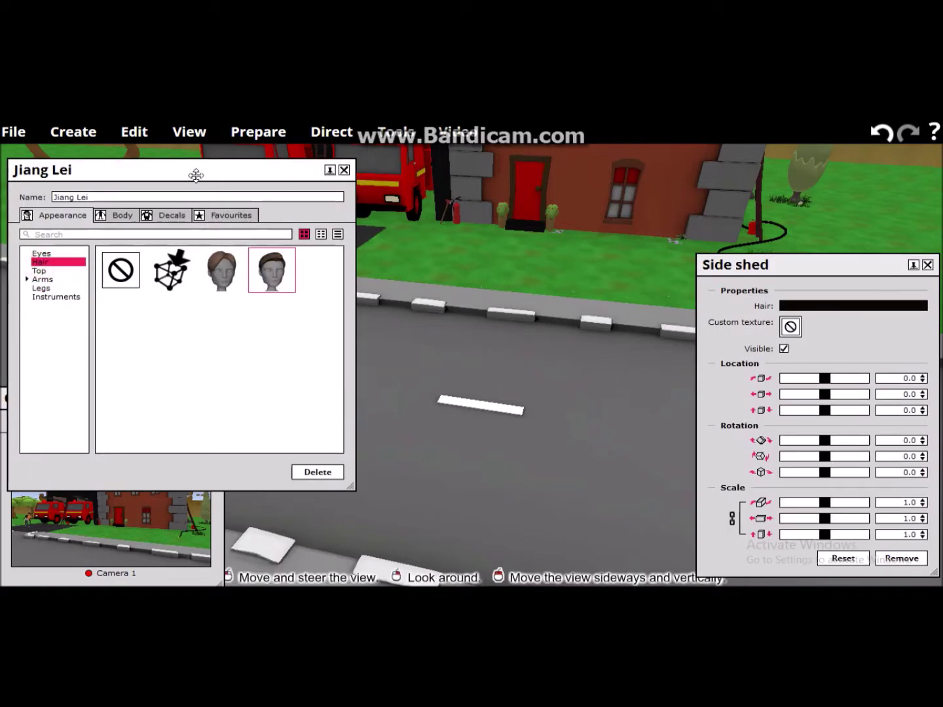
left_click_drag(194, 172, 555, 258)
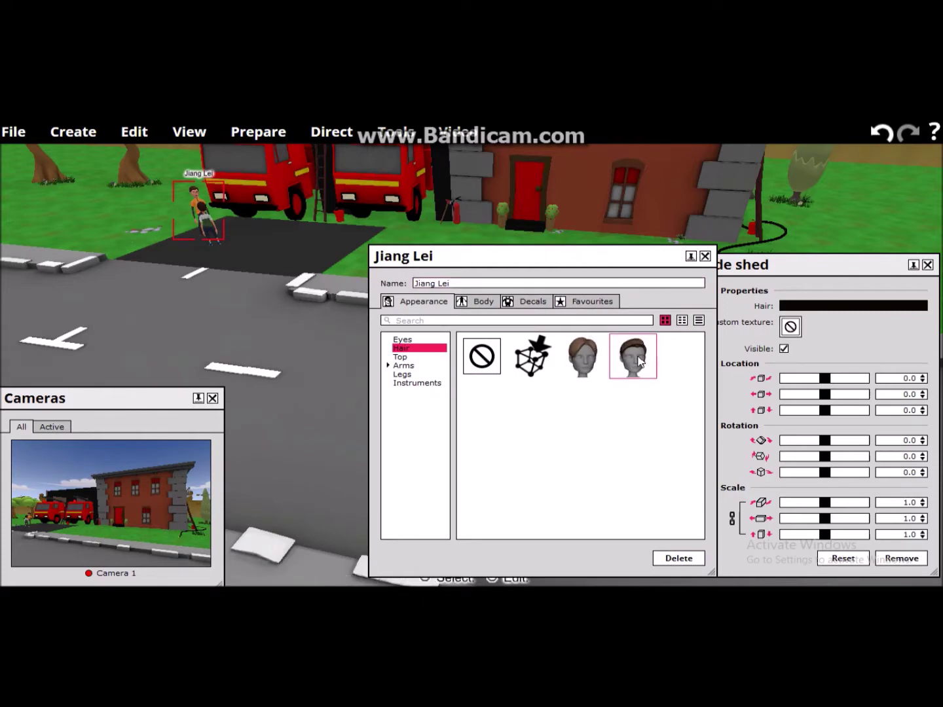
left_click(583, 356)
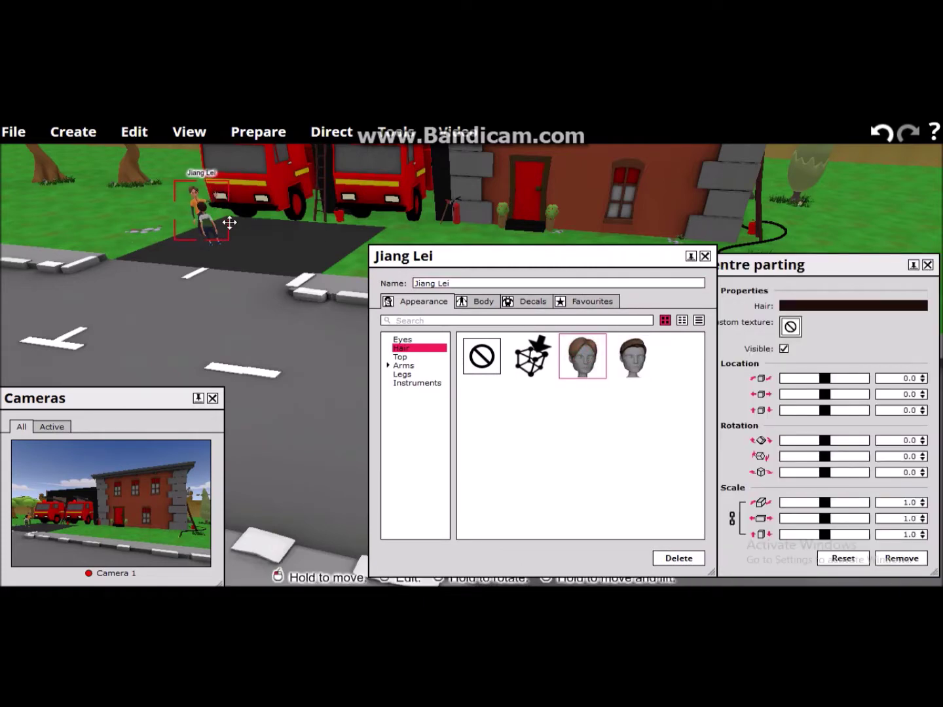
left_click(400, 358)
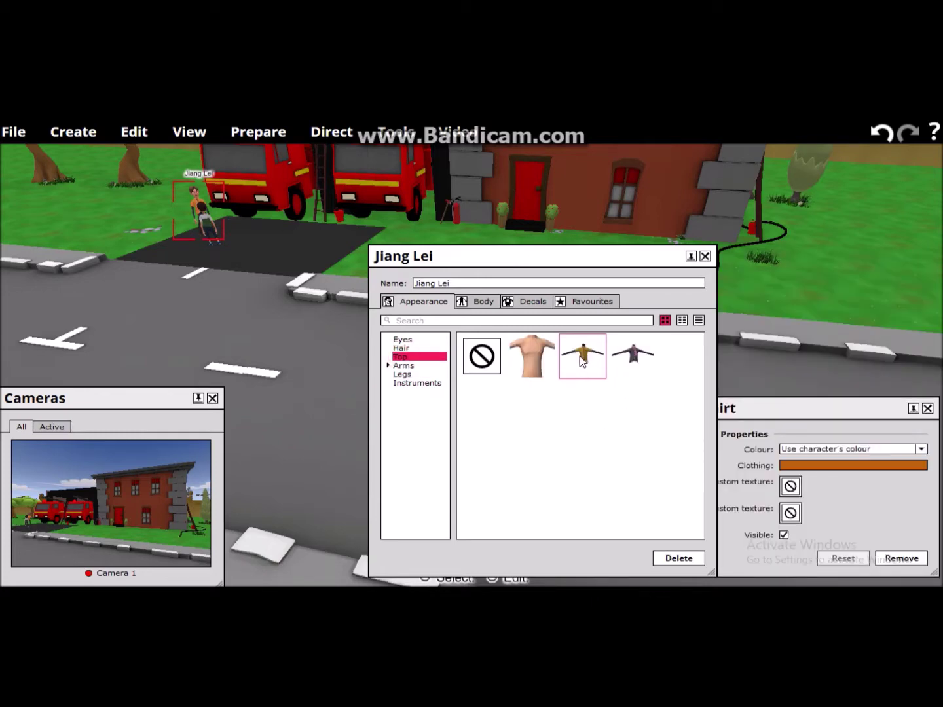
left_click(529, 362)
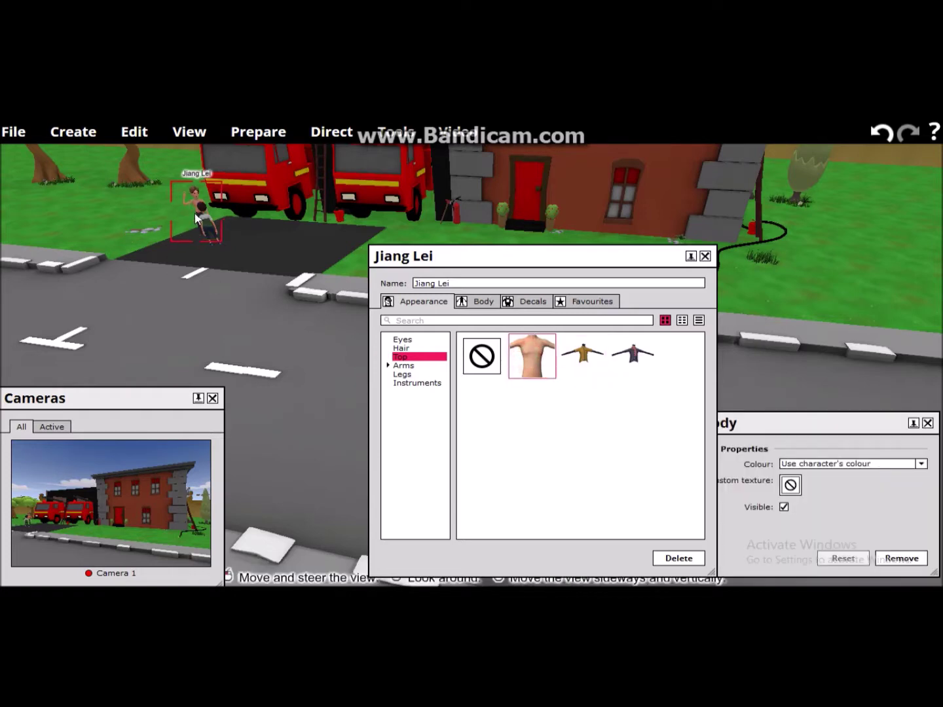
left_click(633, 357)
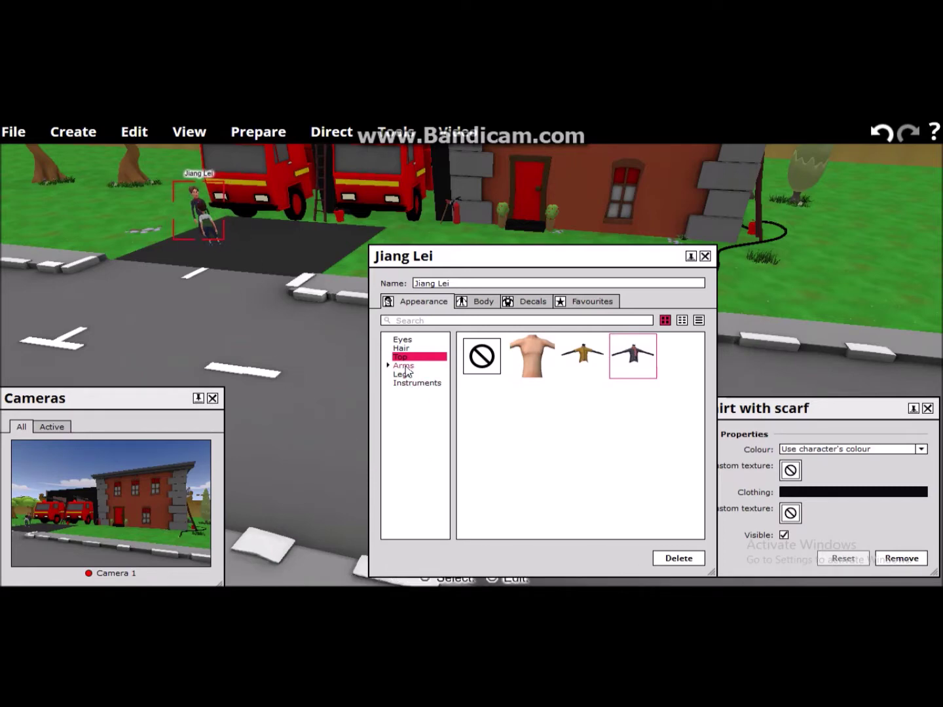
Switch Jiang Lei to Trousers (boots) and the Dimebag guitar, then undo once.
left_click(404, 365)
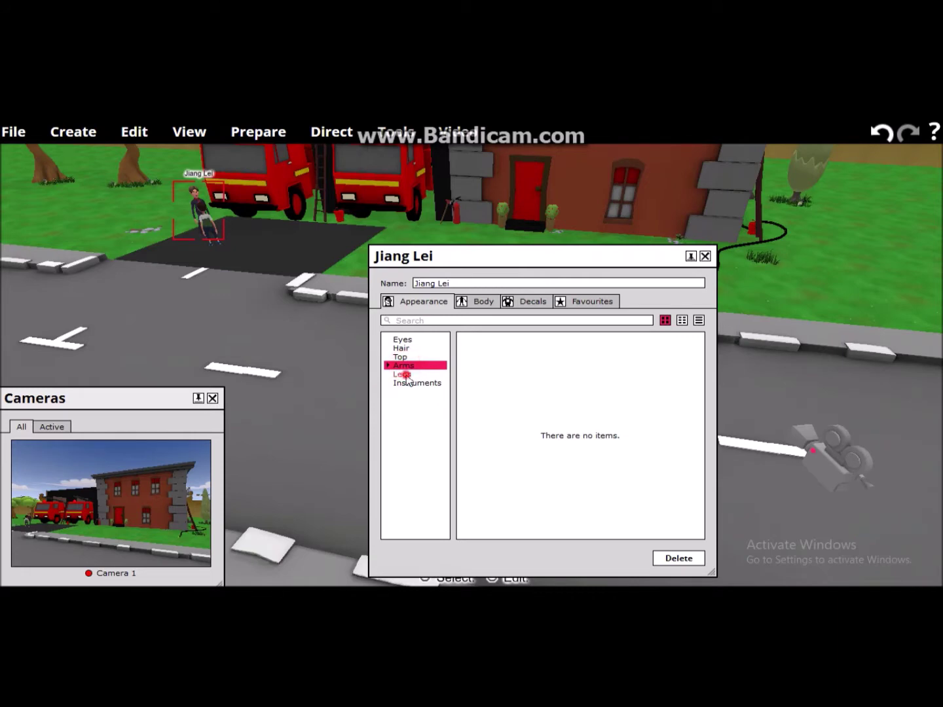
left_click(404, 375)
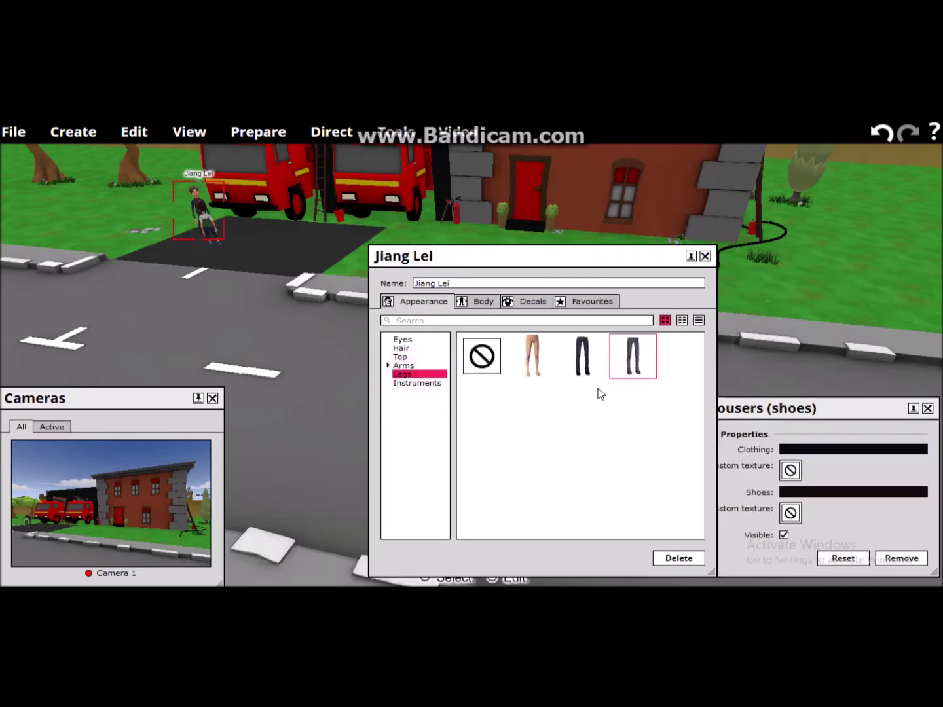
left_click(586, 367)
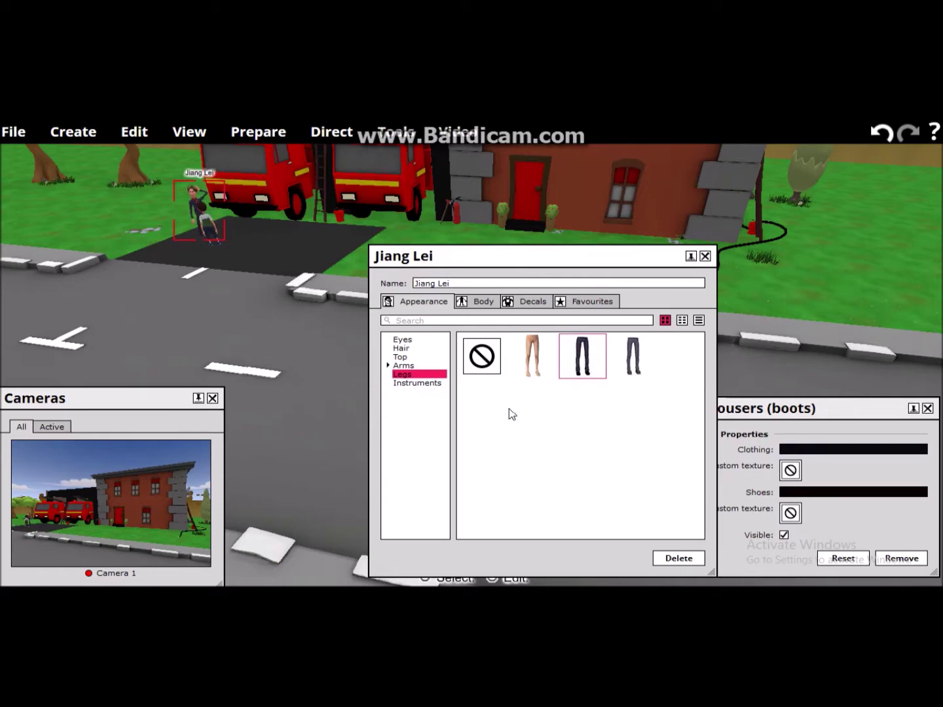
left_click(422, 383)
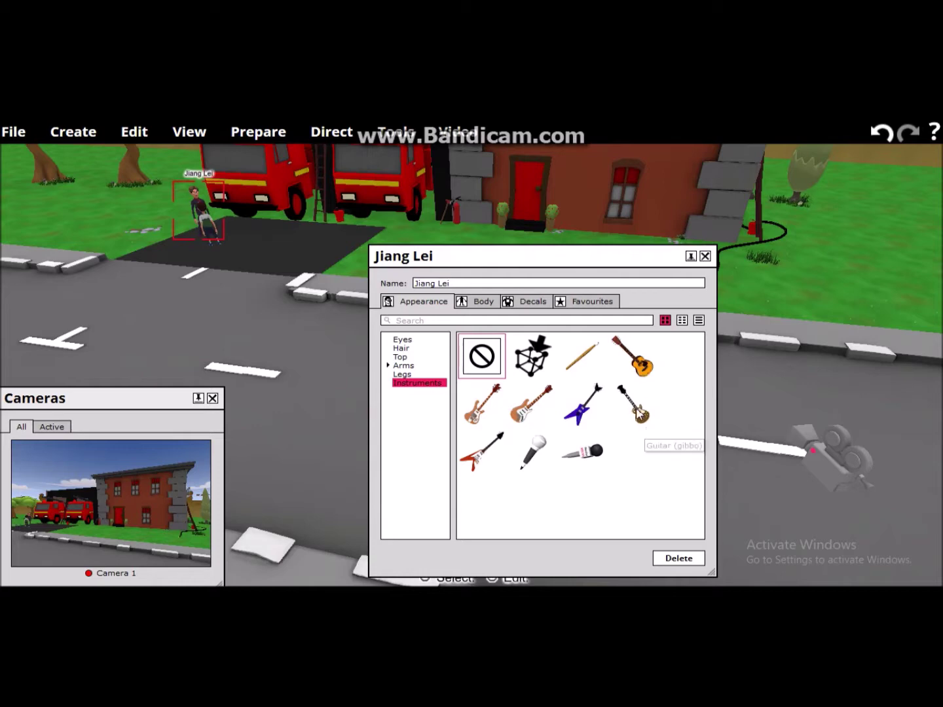
left_click(582, 413)
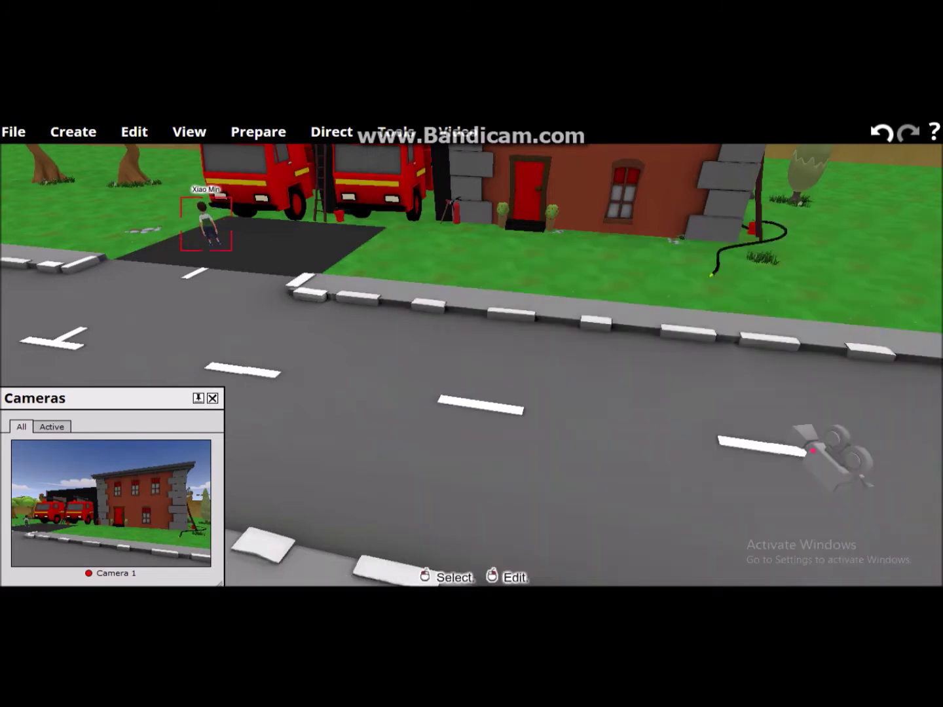
key("ctrl+z")
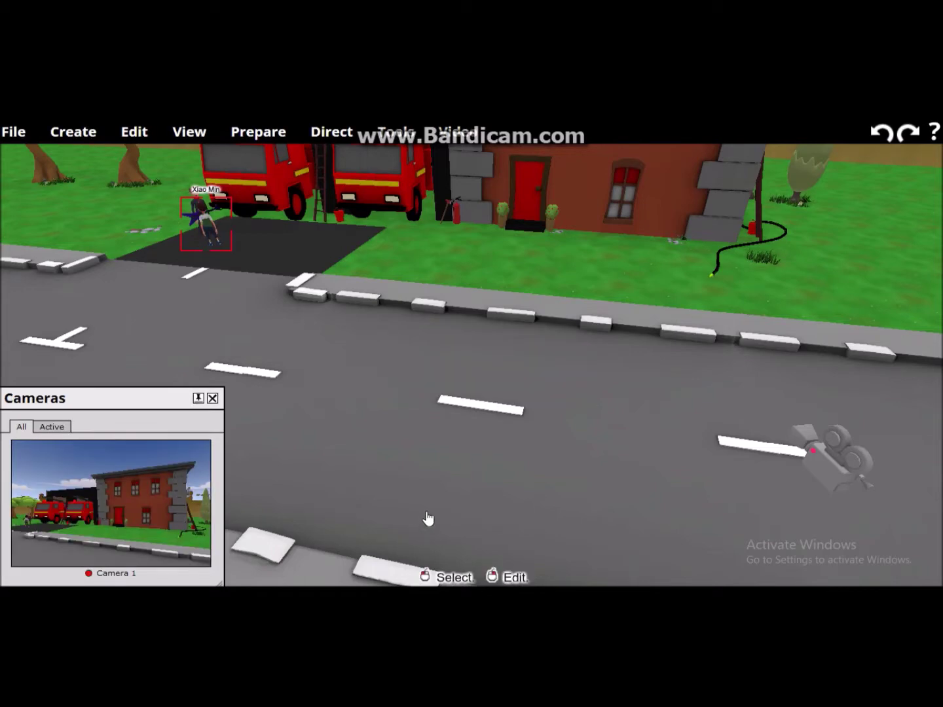
left_click(338, 403)
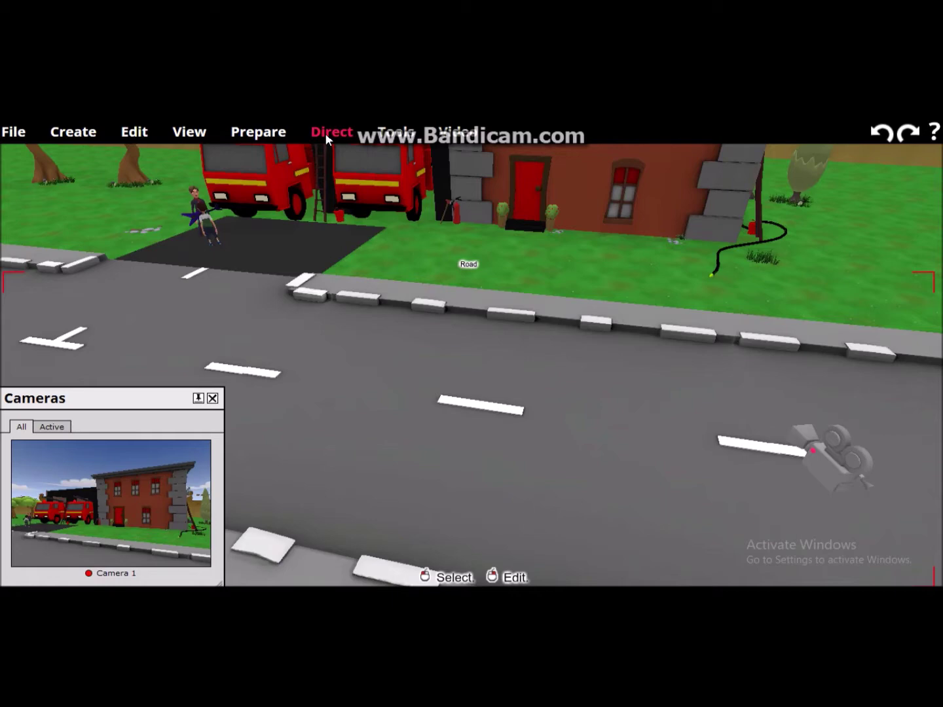
left_click(326, 135)
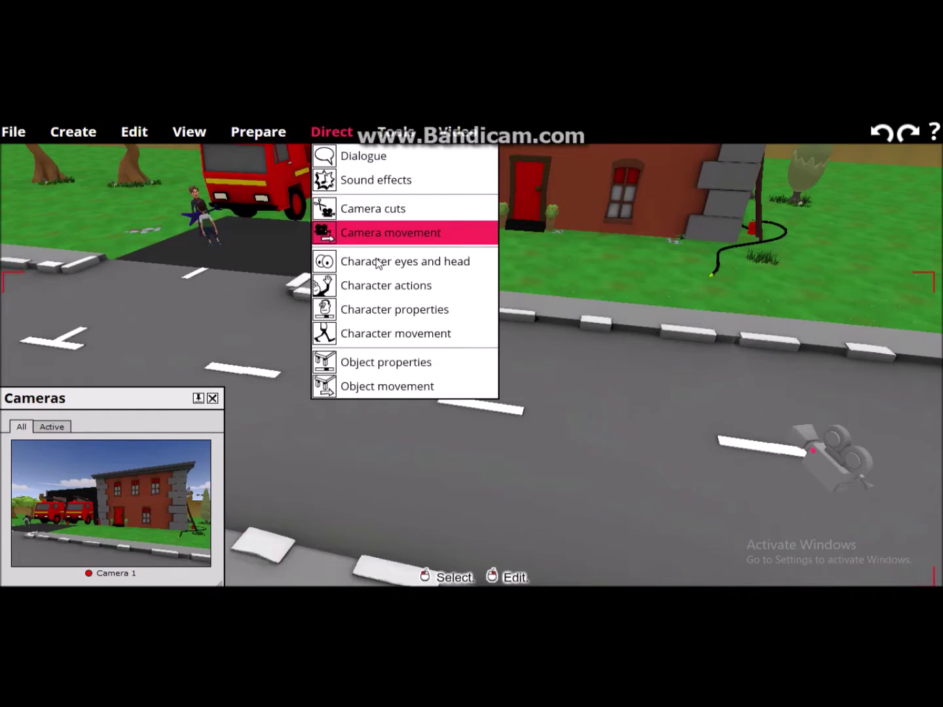
Show the Timeline with both audio tracks and rewind the playhead to 00:00.080.
left_click(324, 434)
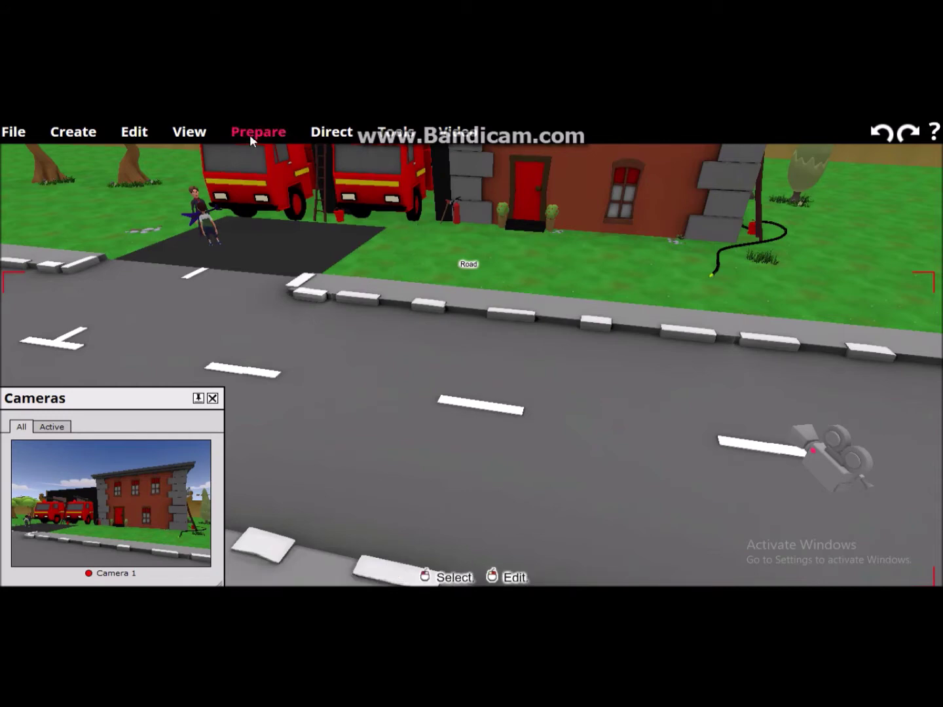
left_click(401, 131)
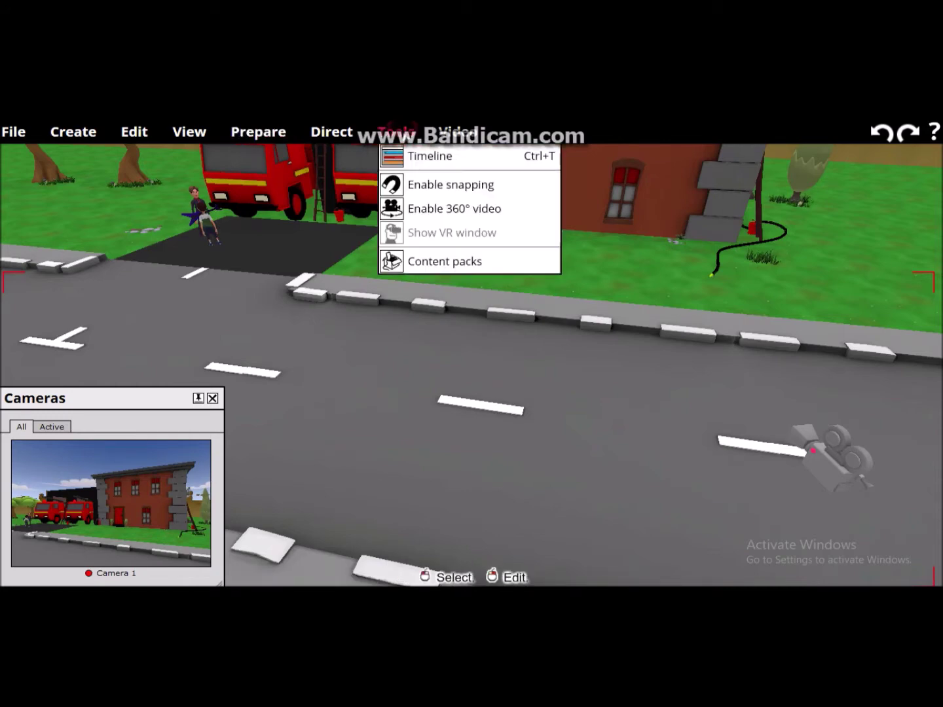
left_click(421, 156)
left_click_drag(650, 501, 308, 493)
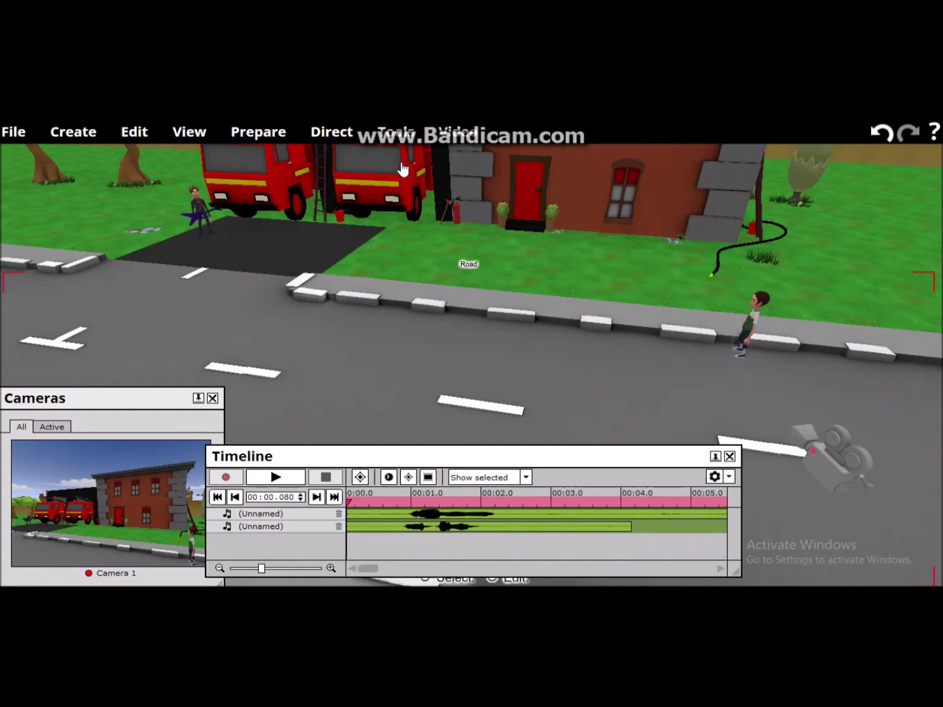
left_click(340, 129)
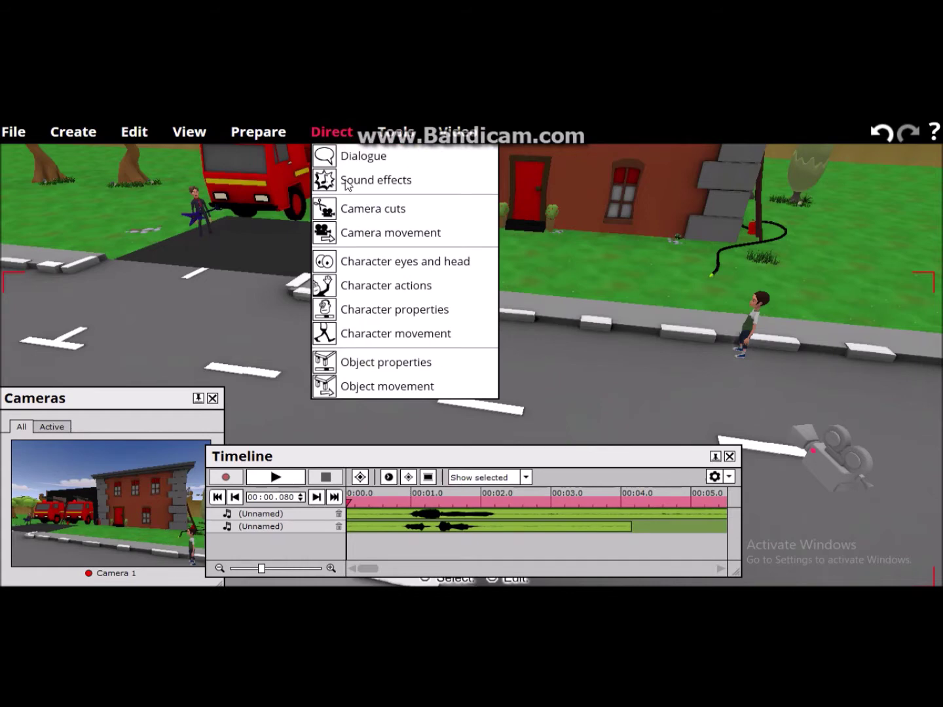
Open Character eyes and head directing and choose Xiao Min as the character.
left_click(388, 265)
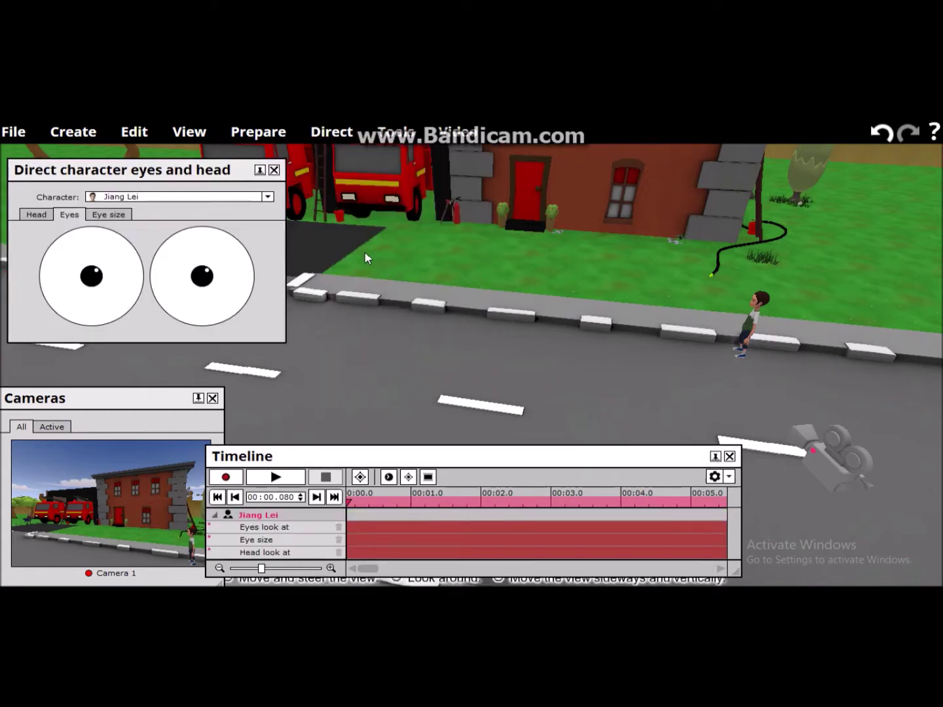
mouse_move(180, 172)
left_mouse_down()
mouse_move(162, 227)
mouse_move(170, 276)
mouse_move(141, 303)
mouse_move(125, 386)
mouse_move(95, 395)
mouse_move(105, 330)
mouse_move(157, 294)
left_mouse_up()
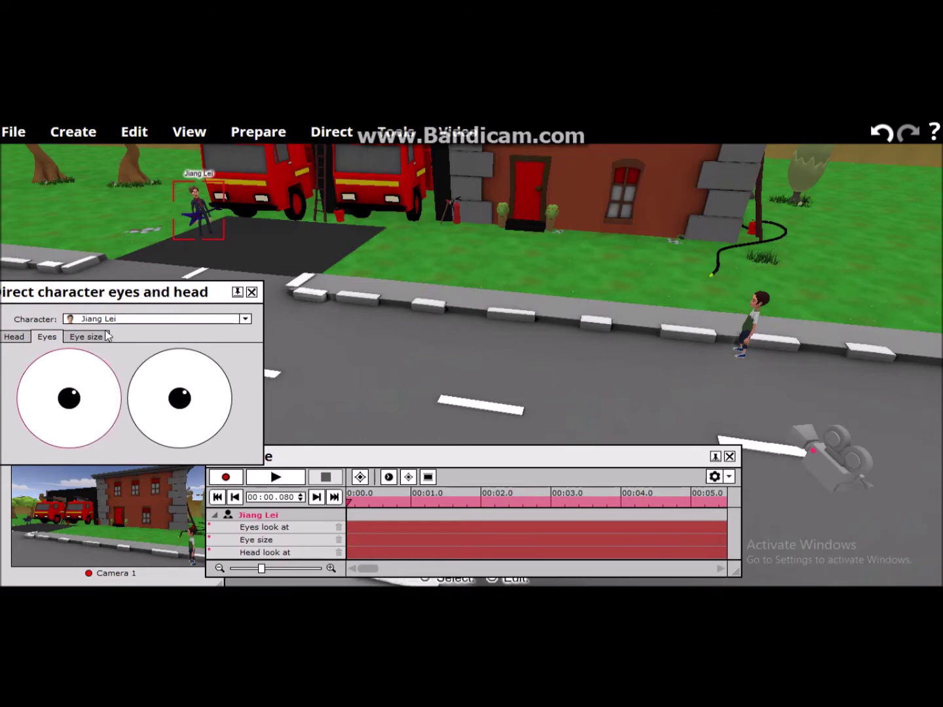
left_click(246, 320)
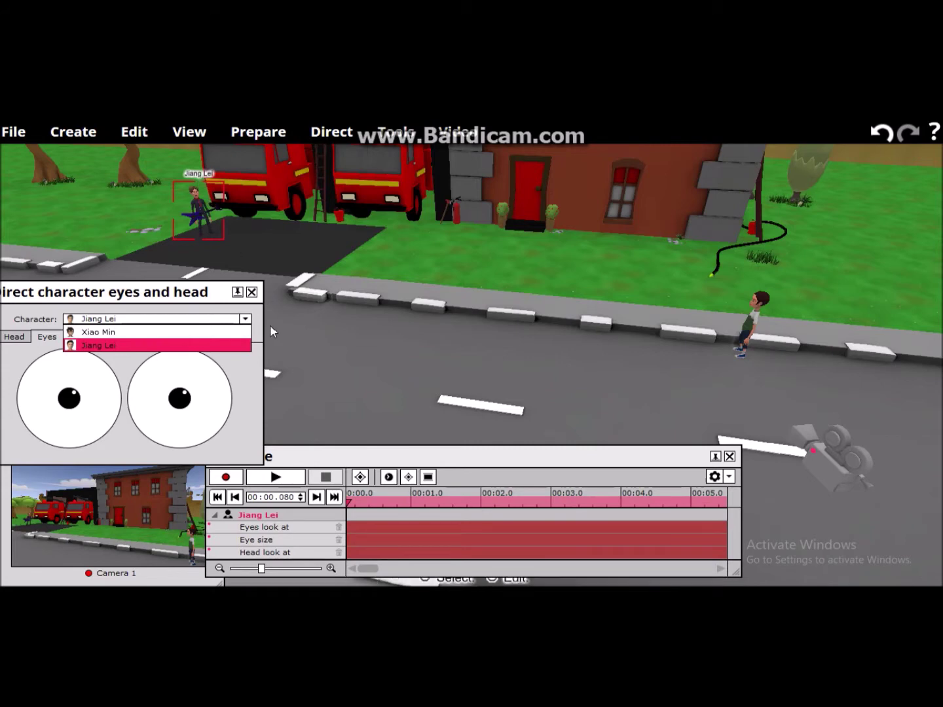
left_click(312, 347)
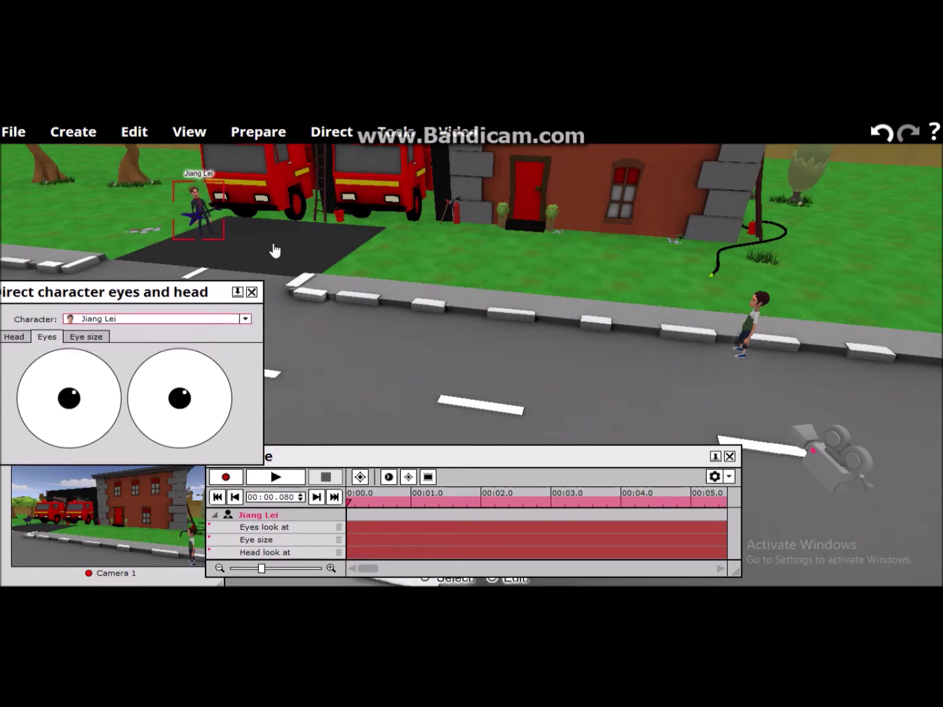
left_click(749, 320)
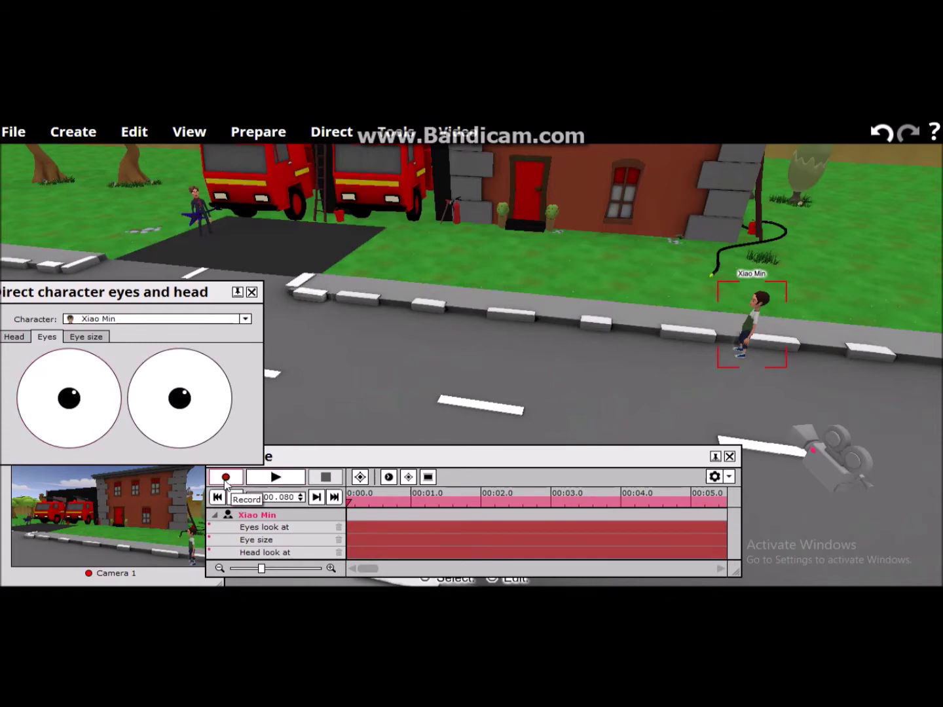
Record Xiao Min's eye direction for about 17.7 seconds, then rewind to 00:00.000.
left_click(225, 478)
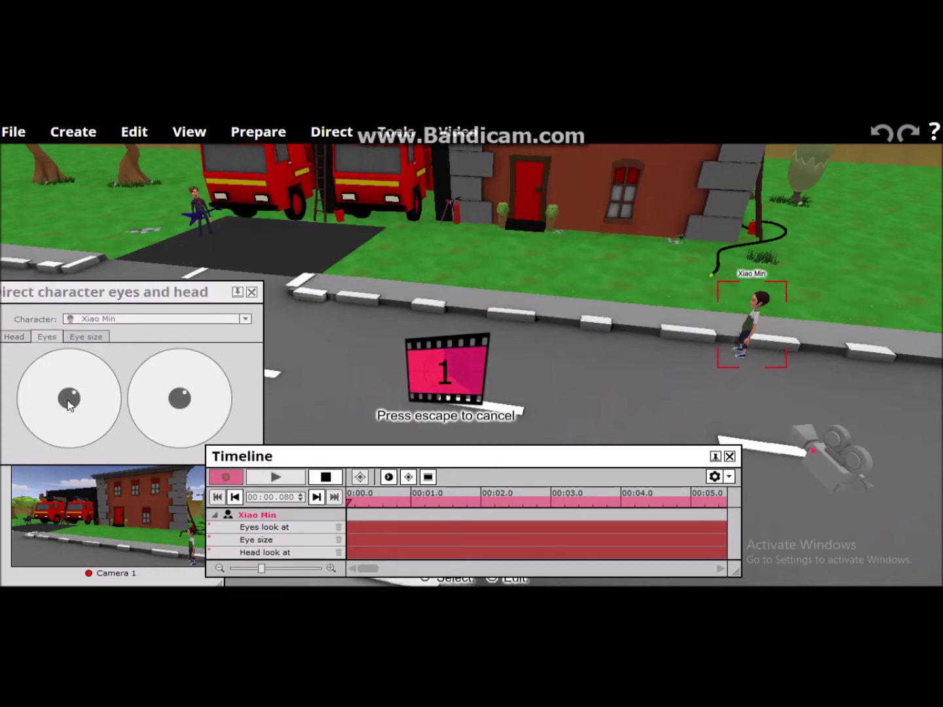
mouse_move(68, 404)
left_mouse_down()
mouse_move(81, 415)
mouse_move(103, 404)
mouse_move(92, 377)
mouse_move(55, 401)
mouse_move(47, 393)
mouse_move(55, 419)
mouse_move(85, 413)
mouse_move(93, 400)
mouse_move(81, 385)
mouse_move(56, 406)
mouse_move(61, 382)
mouse_move(55, 399)
mouse_move(331, 503)
left_mouse_up()
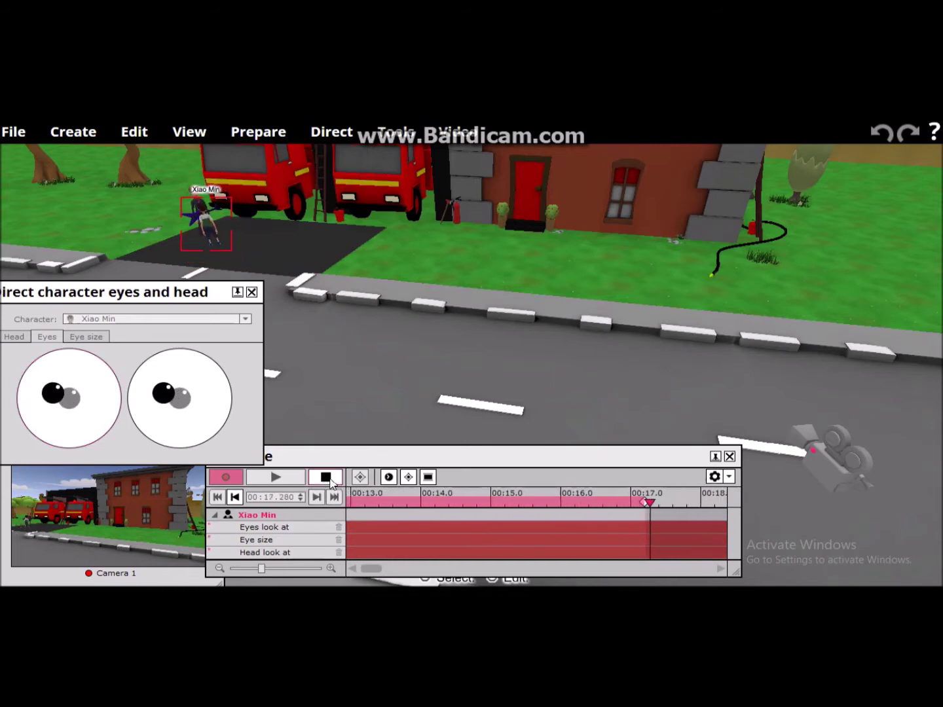
left_click(326, 477)
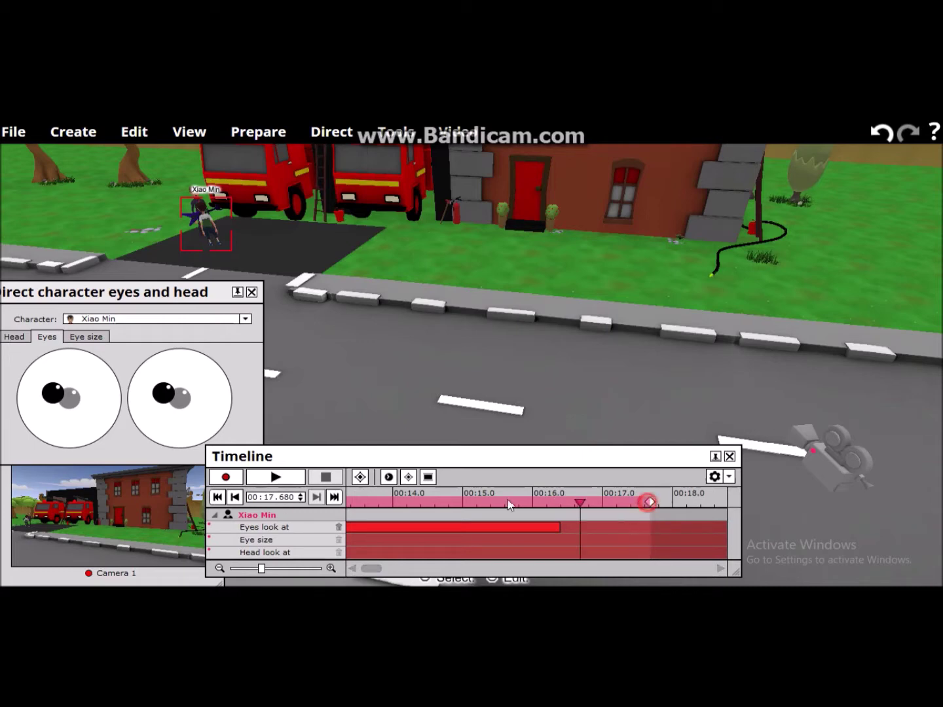
left_click_drag(508, 504, 315, 497)
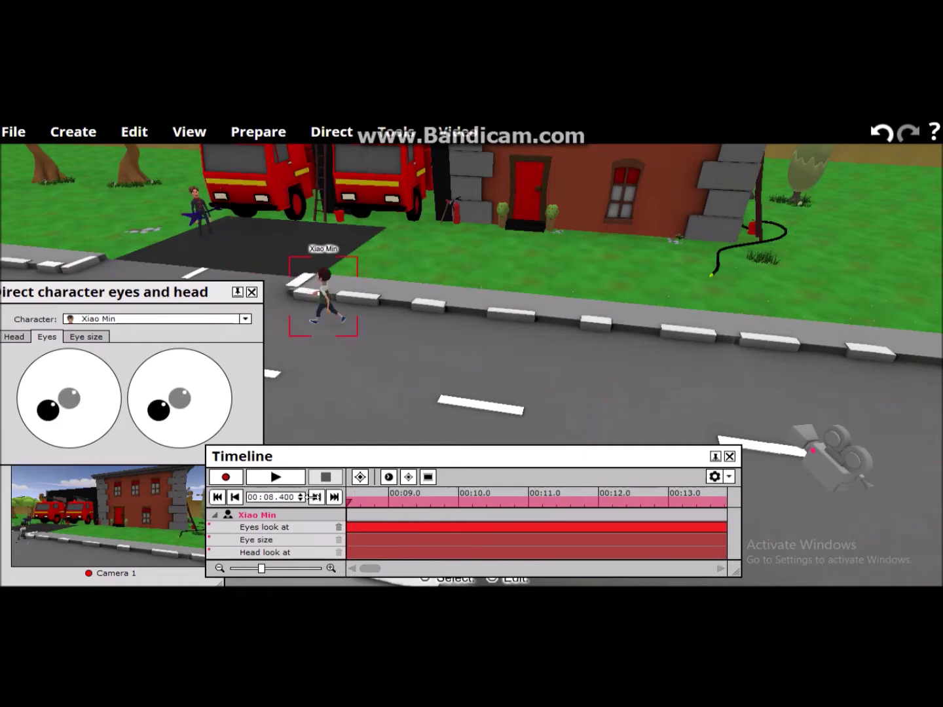
left_click_drag(314, 497, 290, 499)
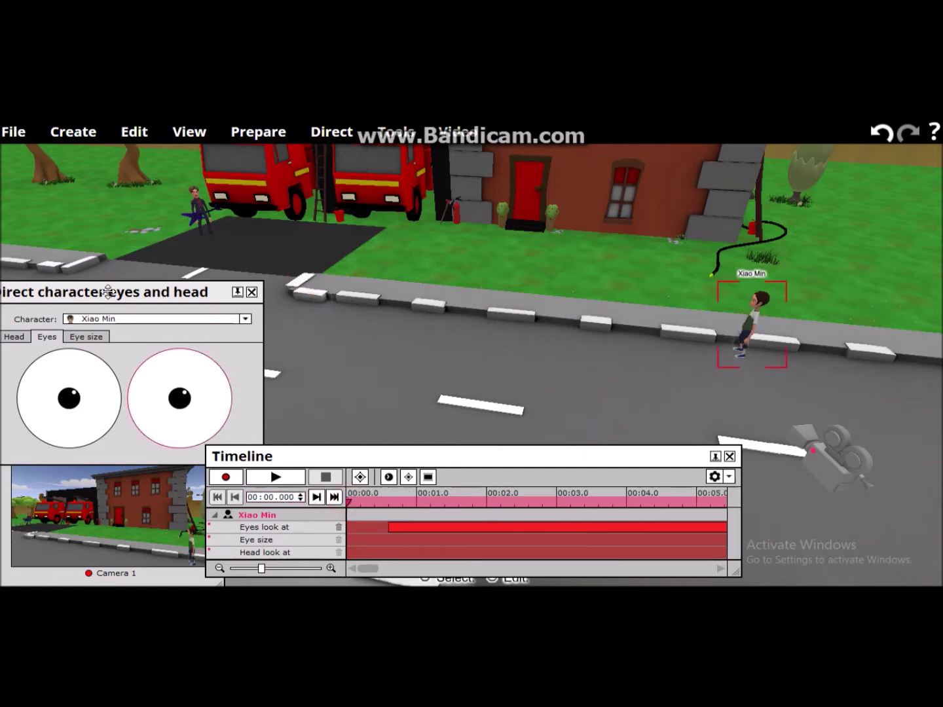
Record Xiao Min's head turning down-left during the walk, stopping at 00:18.120, then close both panels.
left_click(16, 339)
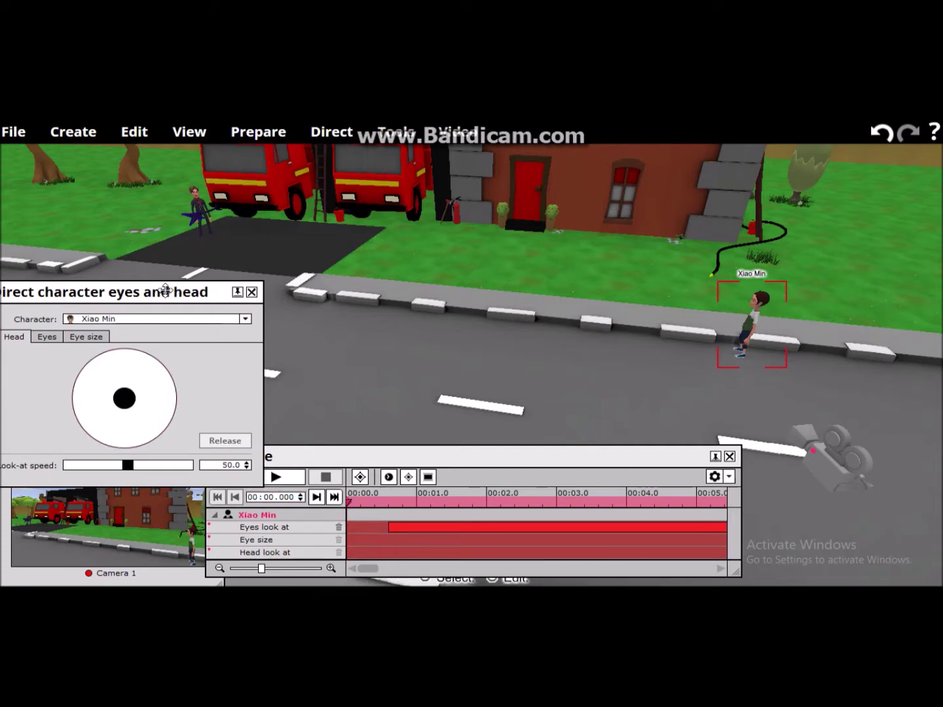
left_click_drag(160, 294, 109, 287)
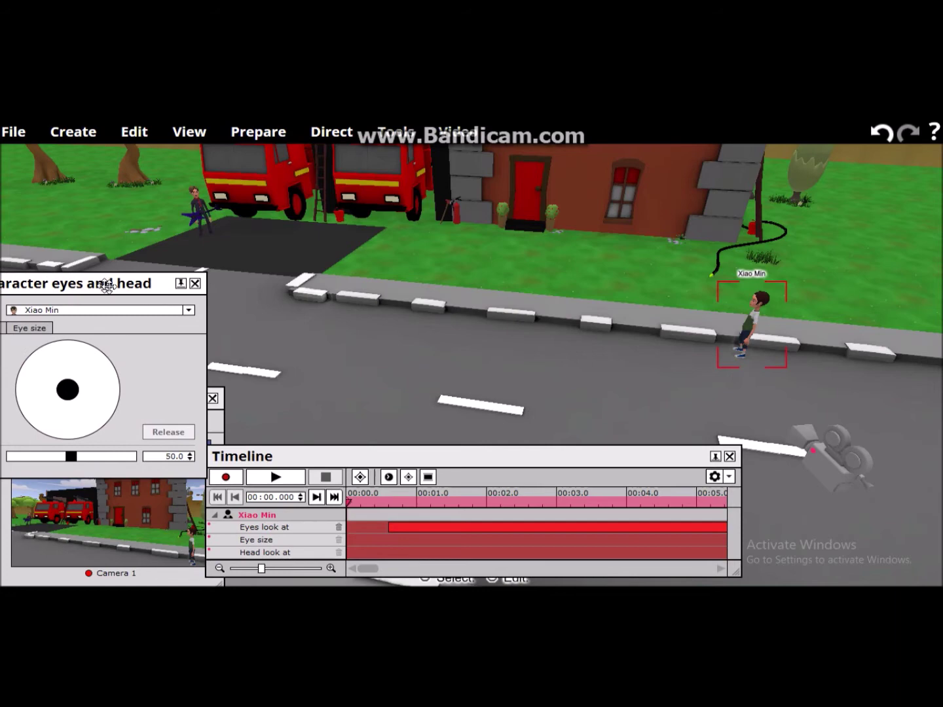
left_click(227, 477)
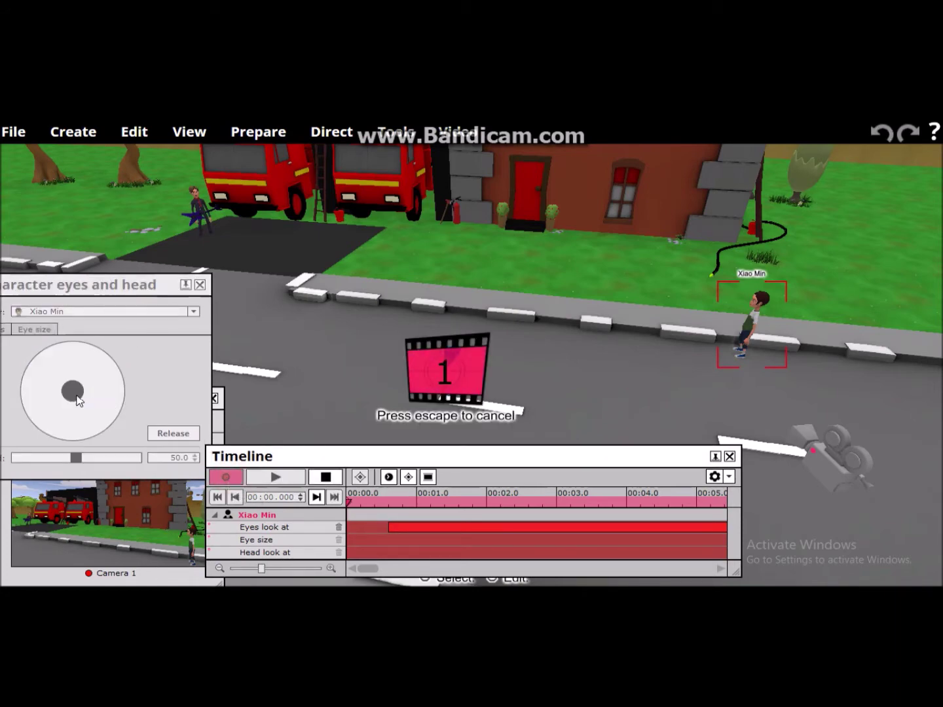
mouse_move(77, 399)
left_mouse_down()
mouse_move(80, 383)
mouse_move(73, 393)
left_mouse_up()
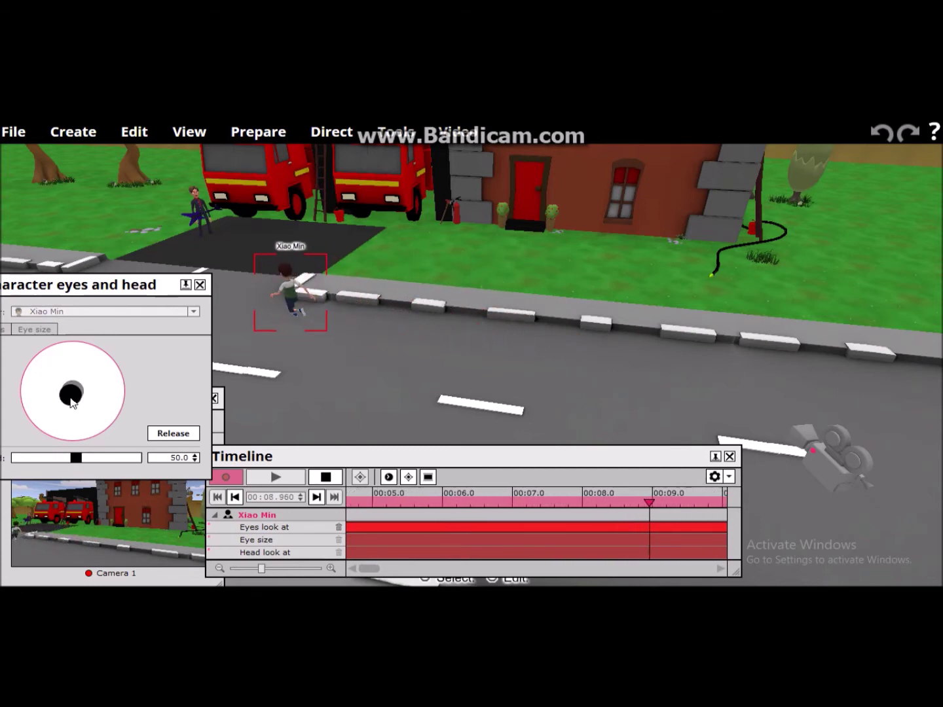
mouse_move(72, 393)
left_mouse_down()
mouse_move(59, 402)
mouse_move(69, 381)
mouse_move(82, 404)
left_mouse_up()
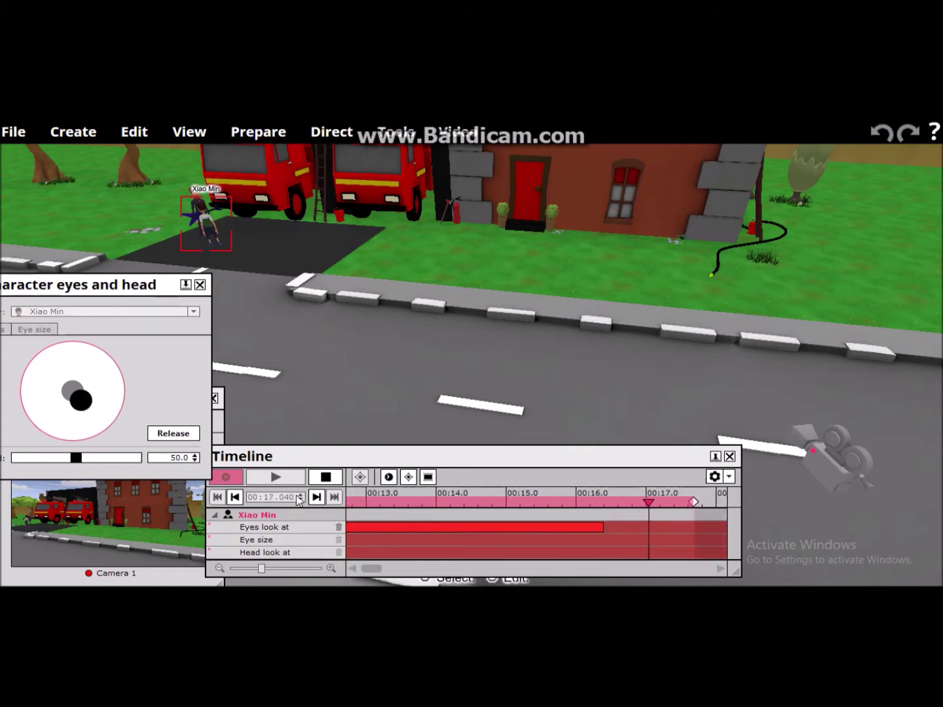
left_click(326, 477)
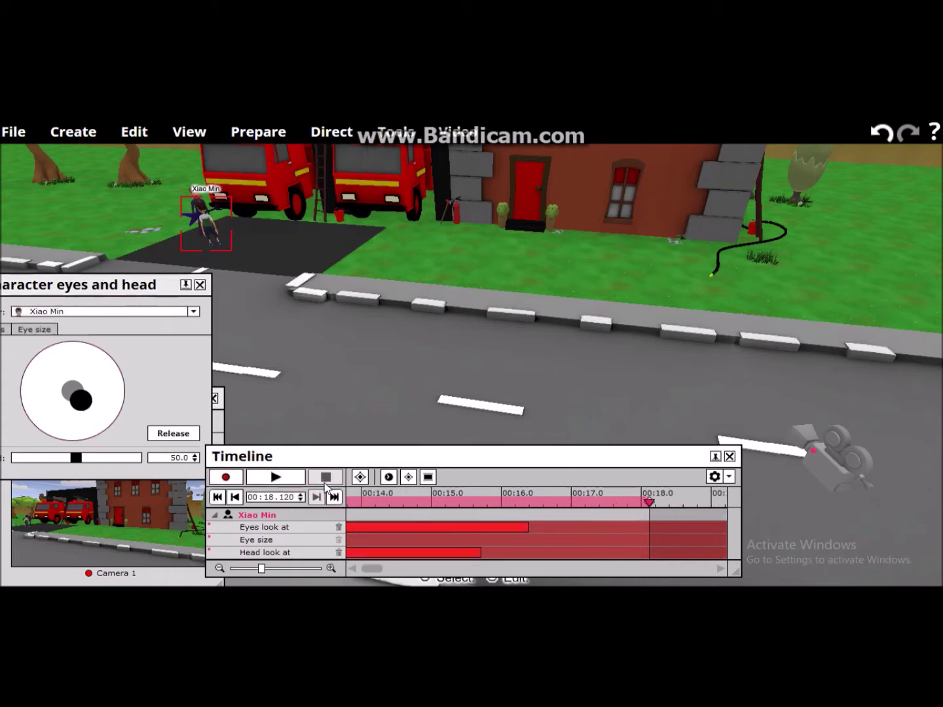
left_click(201, 286)
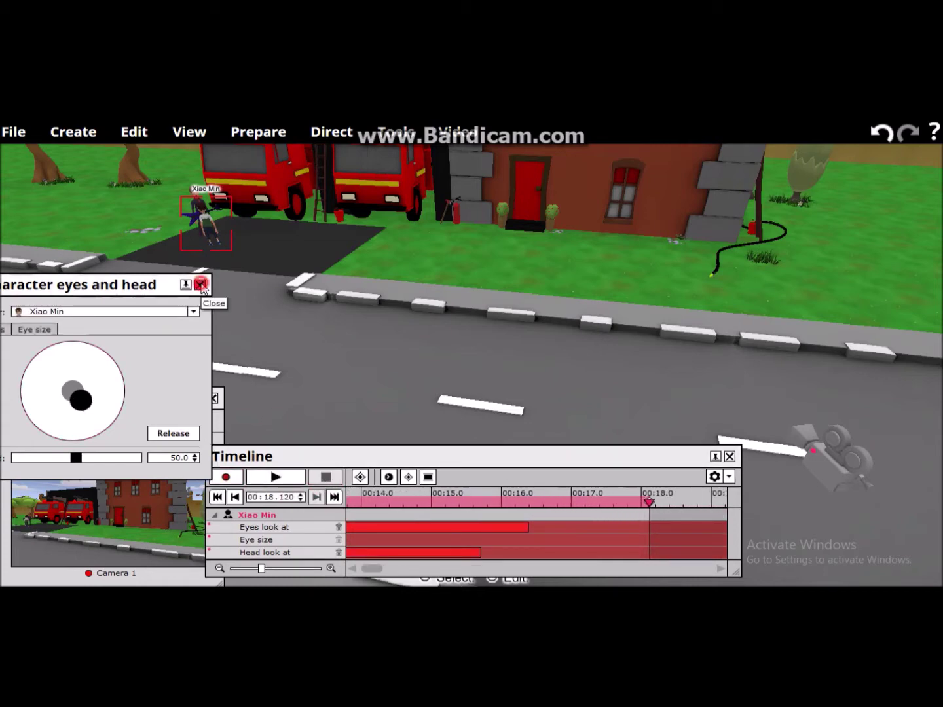
Reopen the timeline and play back the recorded walk from the start.
left_click(396, 133)
left_click(412, 156)
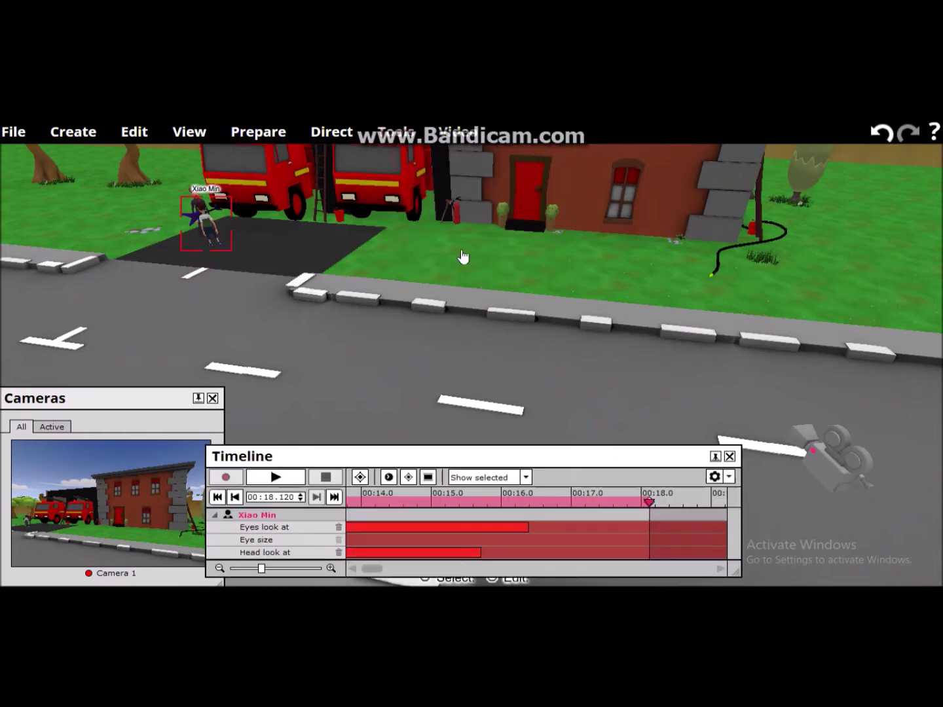
left_click_drag(648, 511, 255, 487)
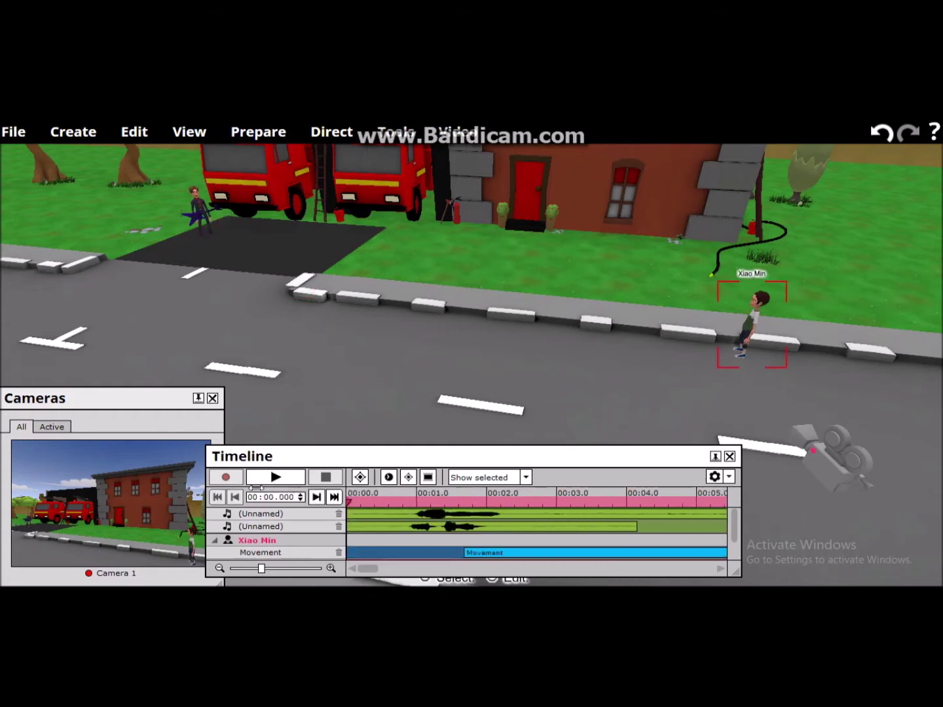
left_click(274, 479)
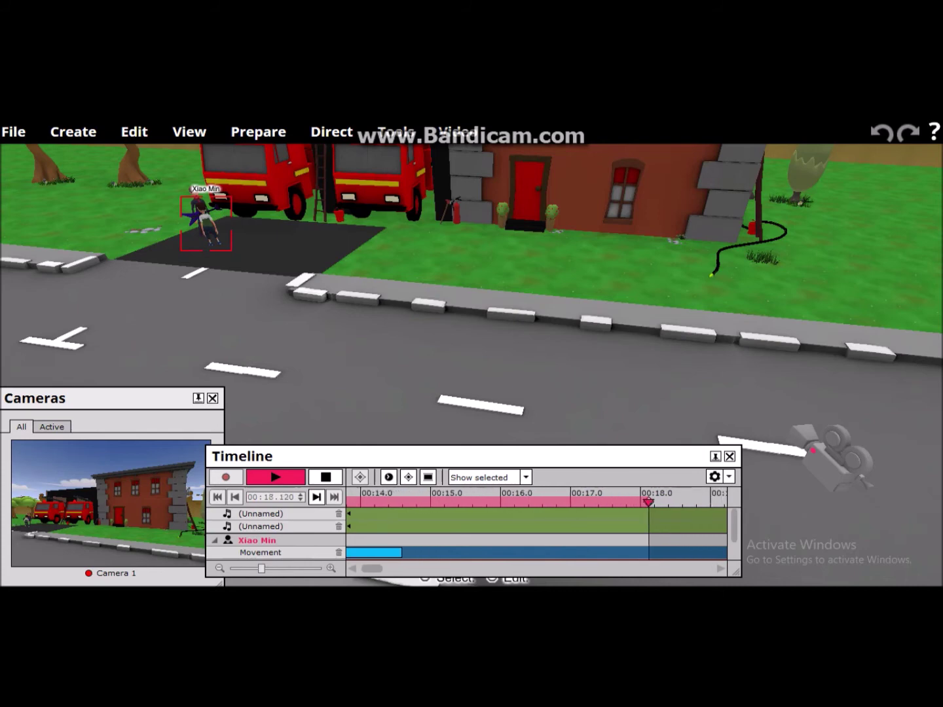
Select Jiang Lei, the character by the fire engines, and open the Direct menu.
left_click(189, 192)
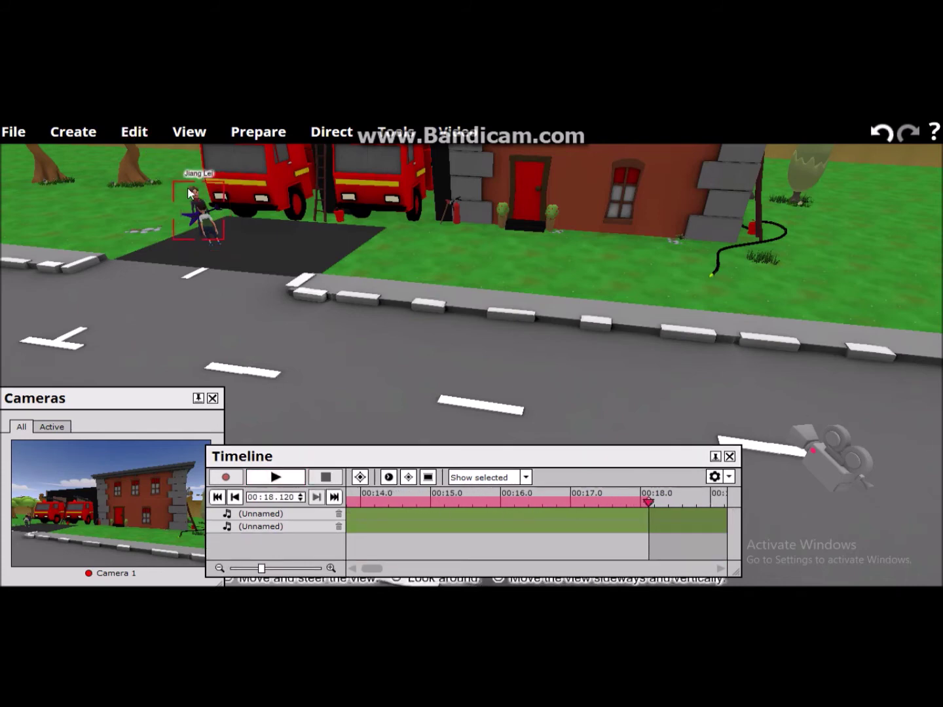
left_click(210, 231)
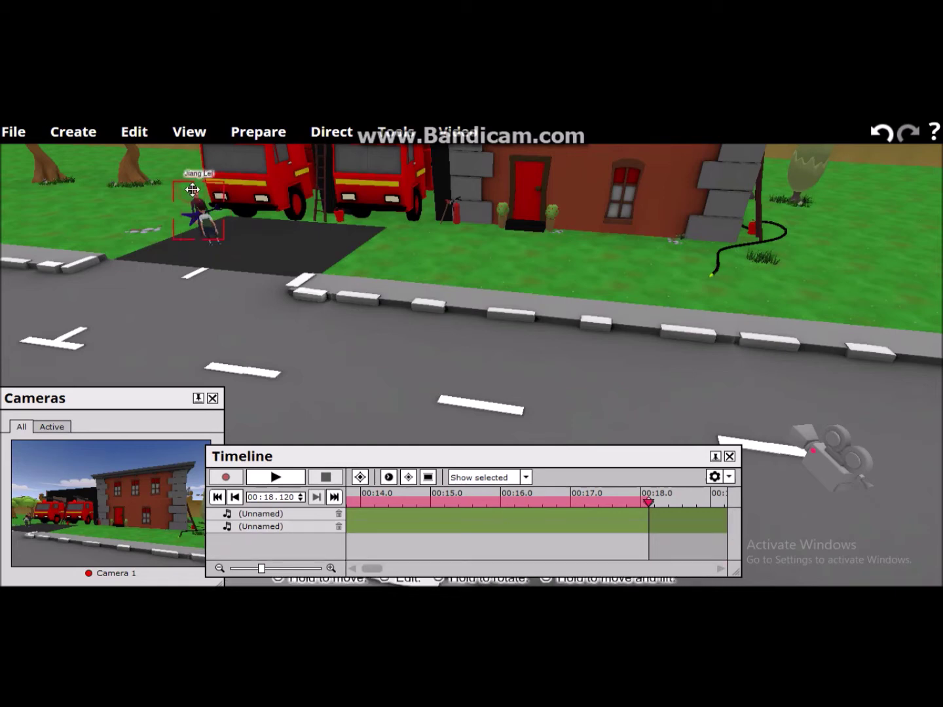
left_click(332, 132)
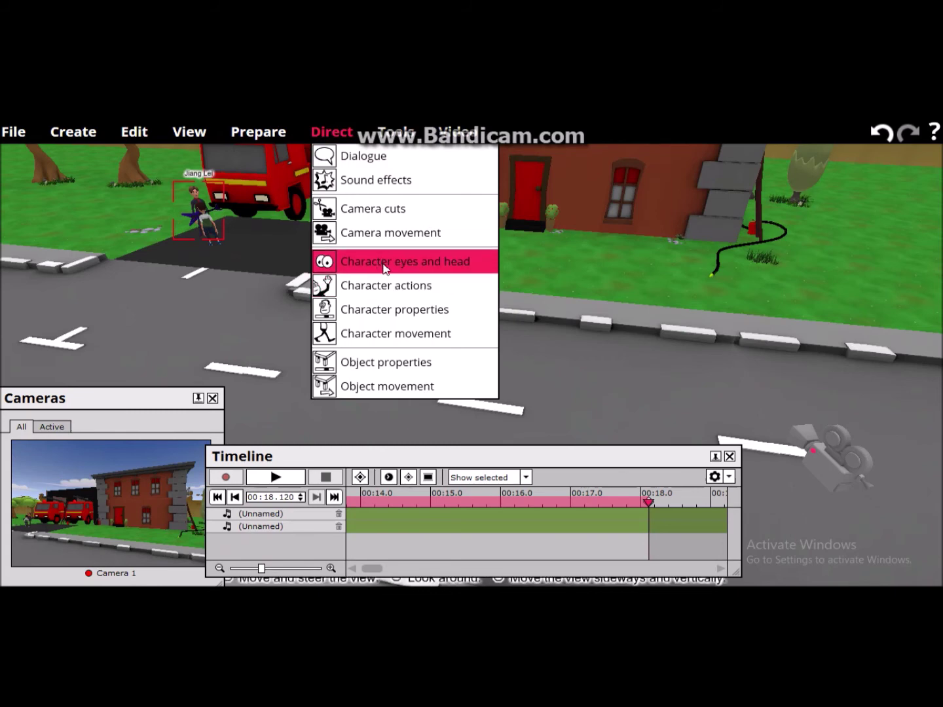
Record Jiang Lei's eye and head look-at turning right, up to 00:28.240.
left_click(385, 267)
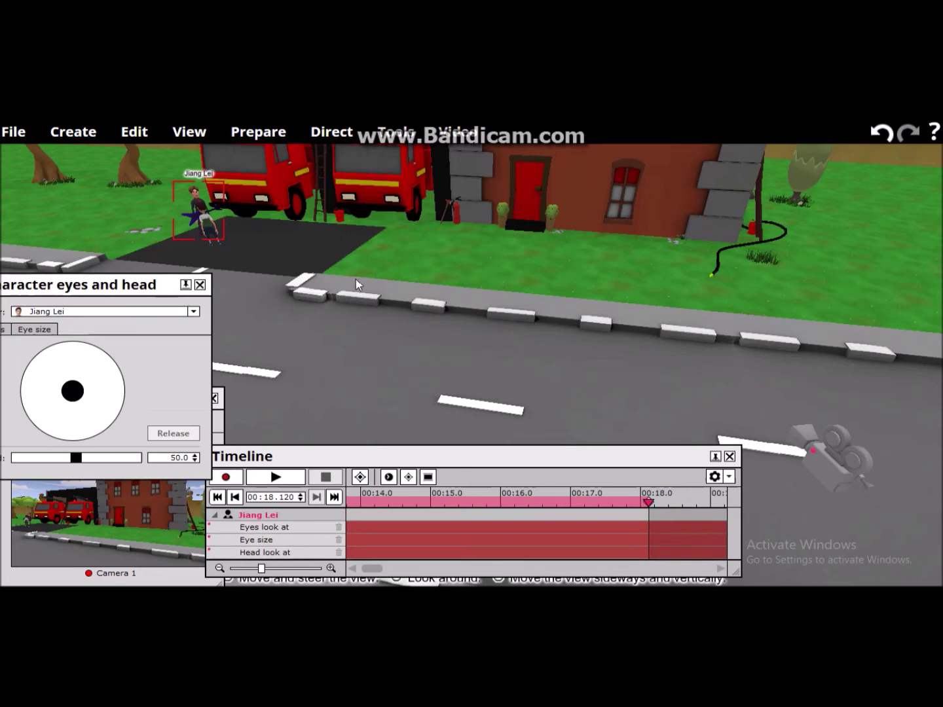
left_click(226, 477)
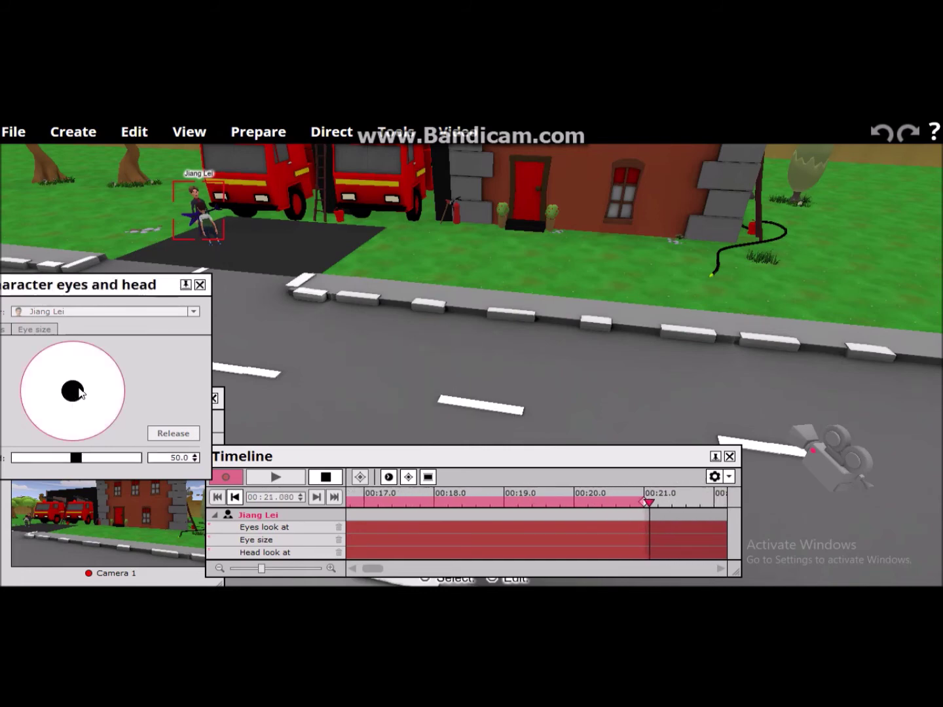
left_click_drag(66, 397, 82, 401)
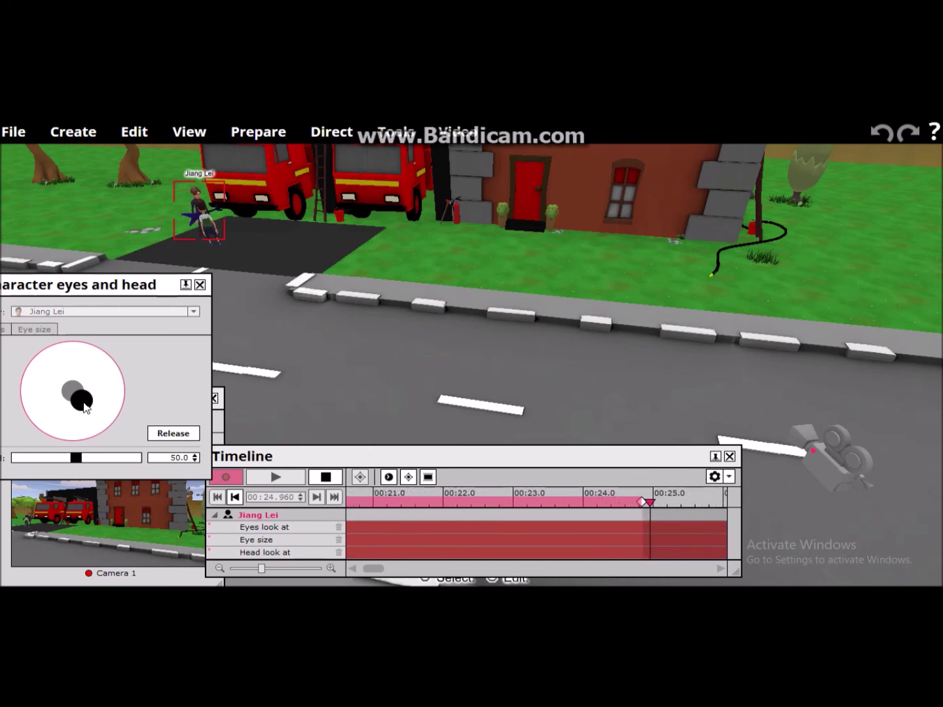
left_click(320, 481)
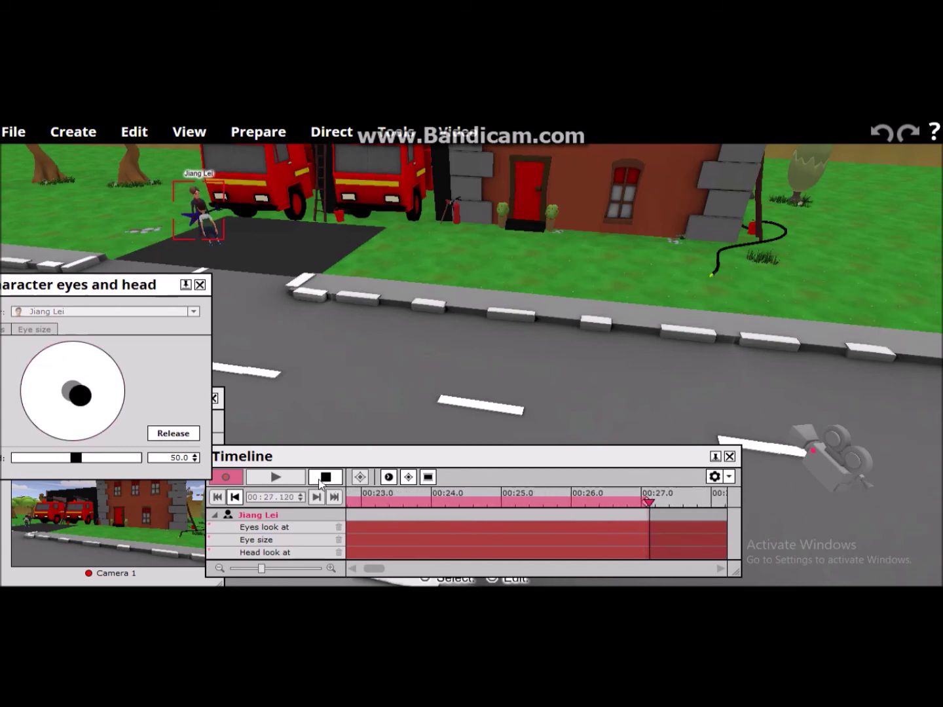
left_click(328, 483)
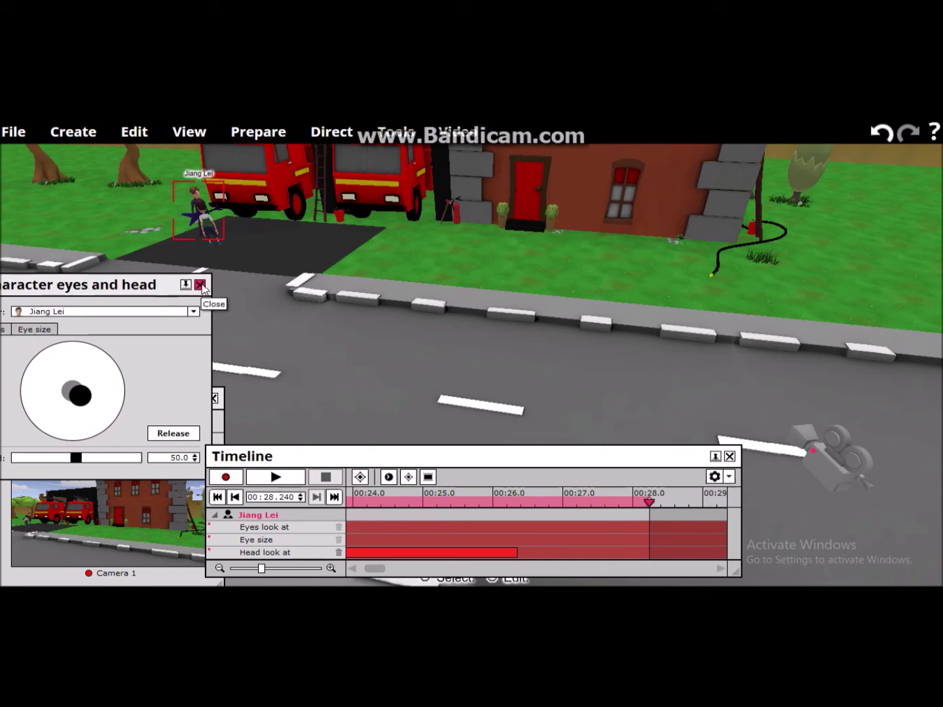
Close the direction and timeline panels and deselect everything in the scene.
left_click(200, 287)
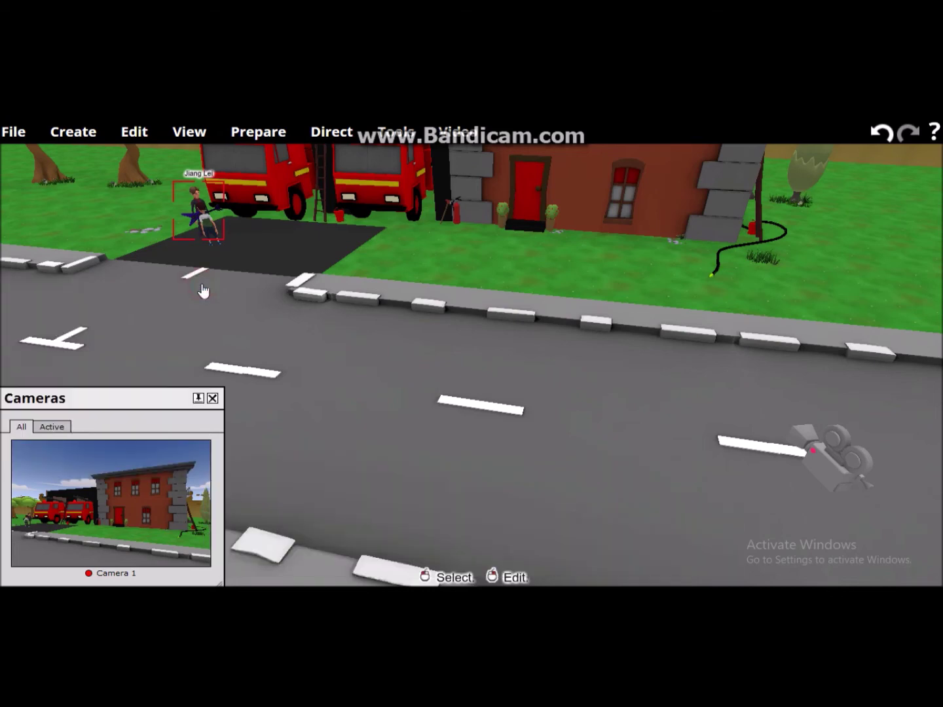
left_click(226, 286)
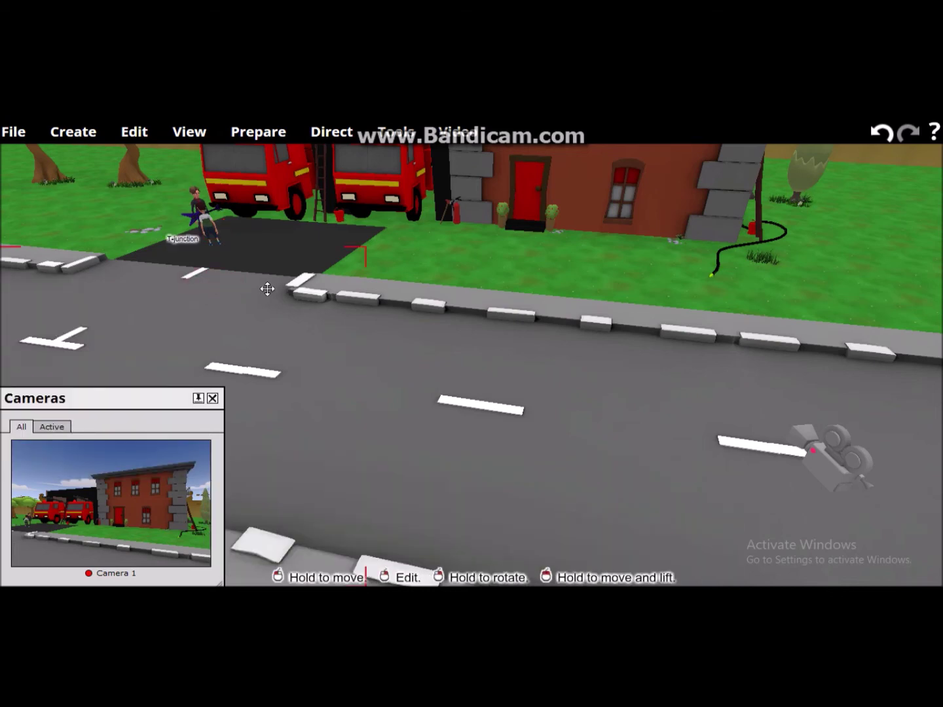
left_click(578, 474)
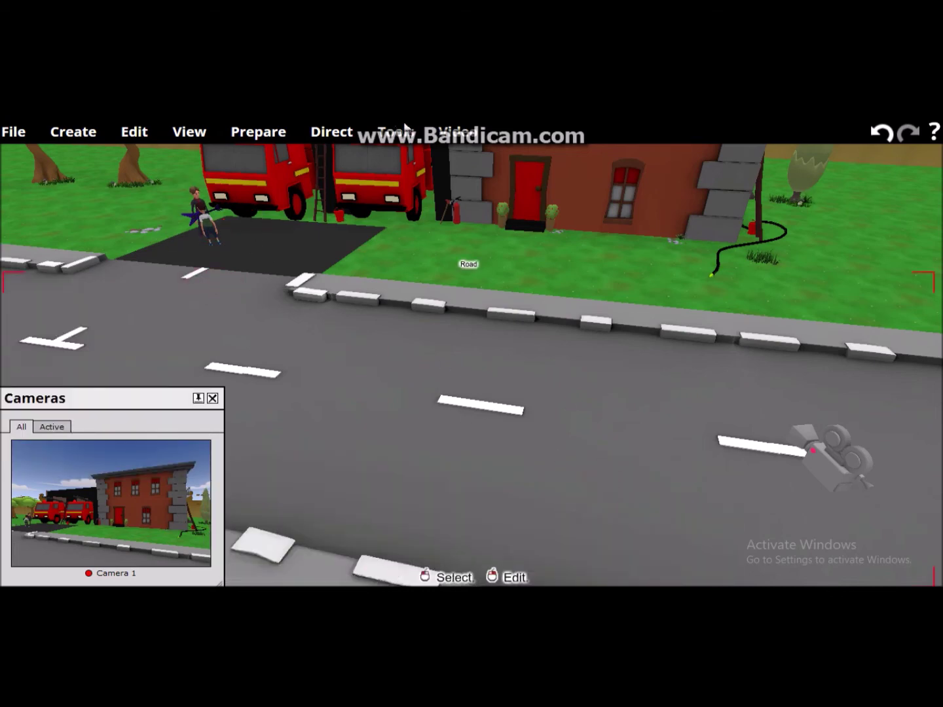